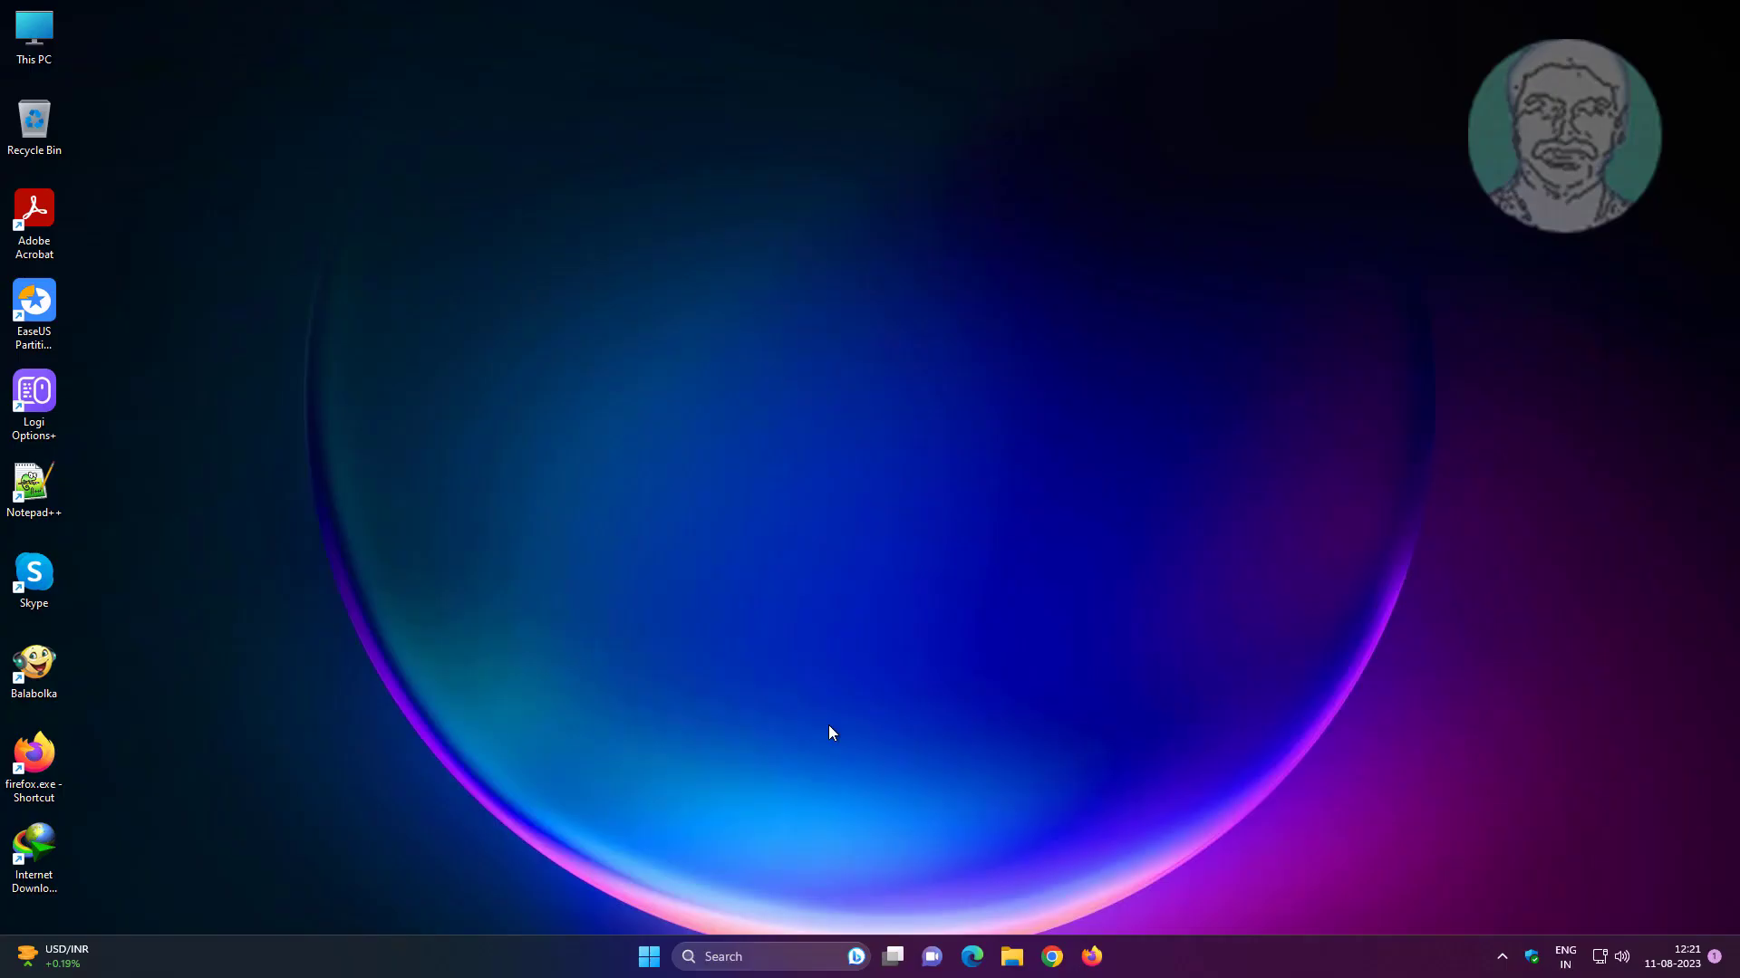
# Try to open USB Drive (E:) from This PC in File Explorer, declining to format it, and minimize the window
pyautogui.click(1011, 957)
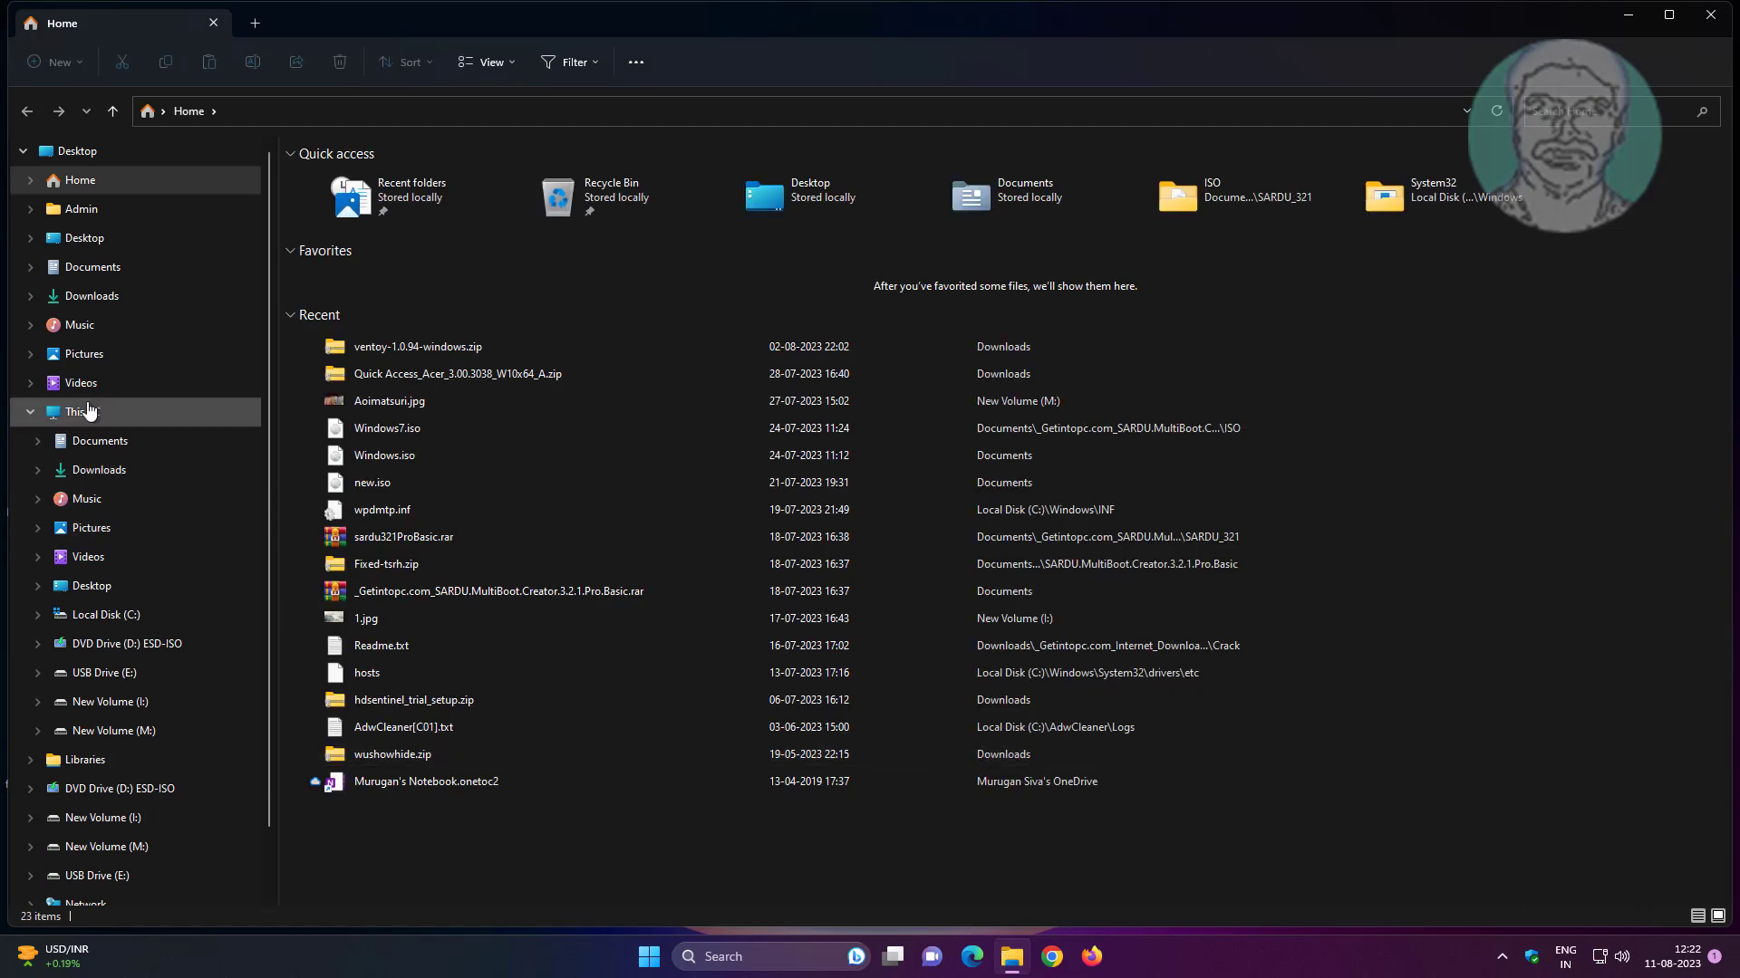
pyautogui.click(88, 412)
pyautogui.click(815, 257)
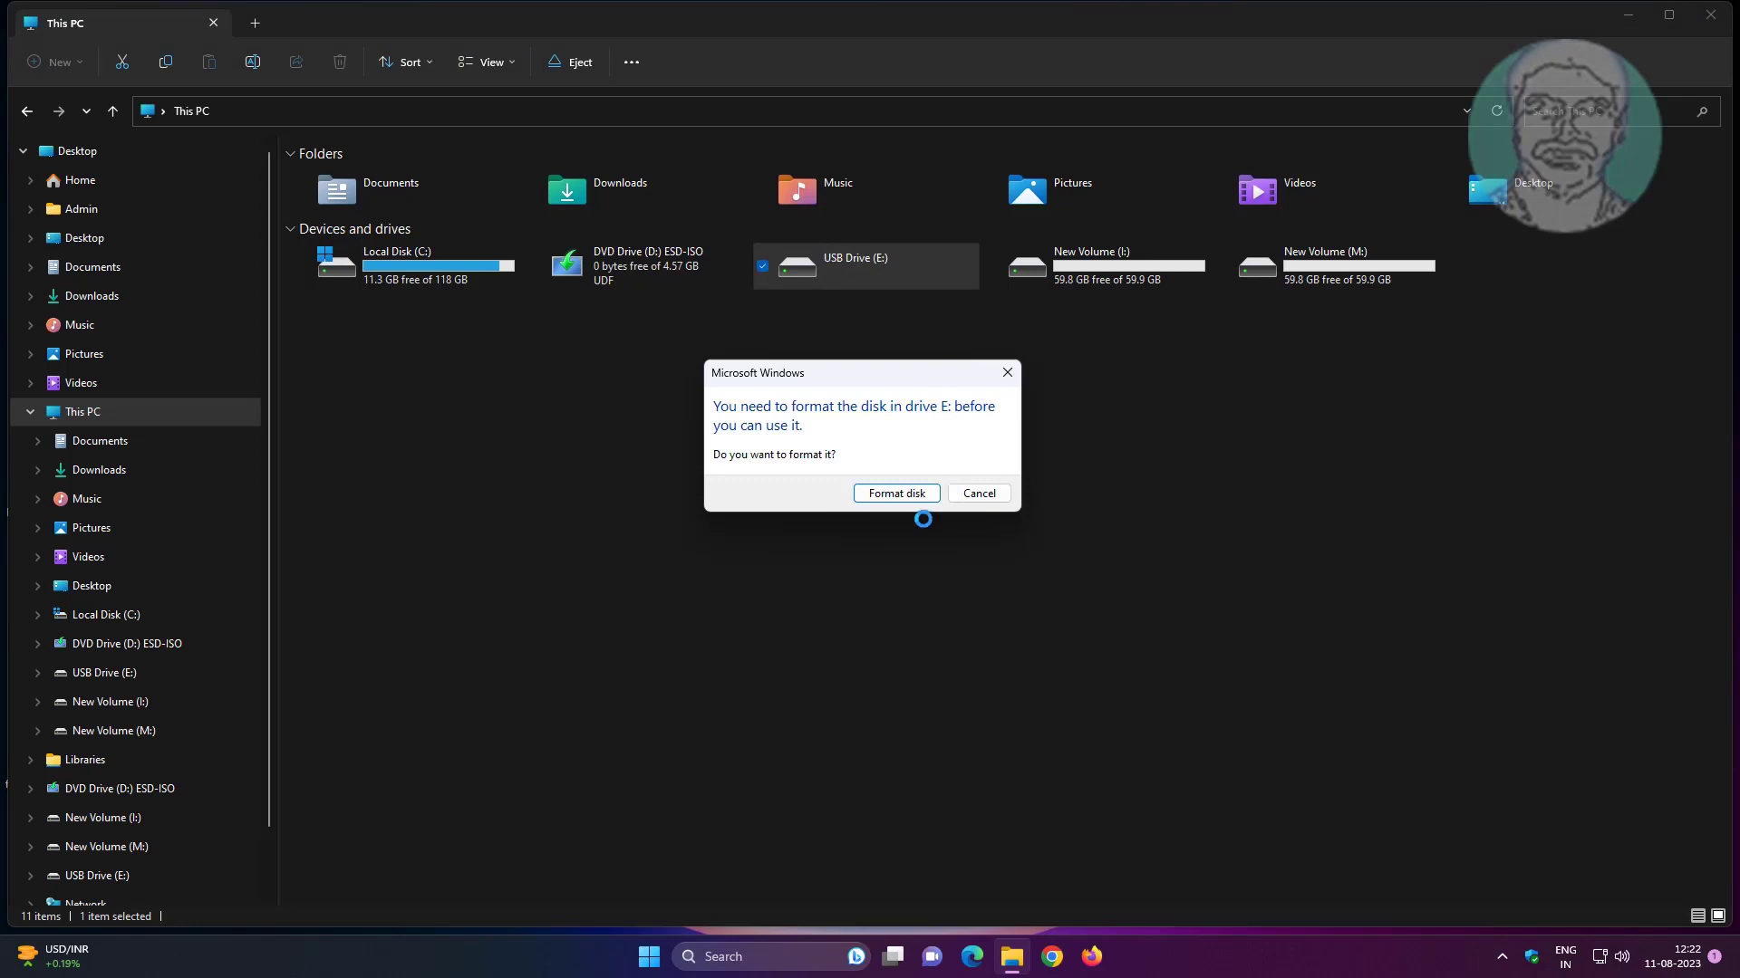
pyautogui.click(998, 494)
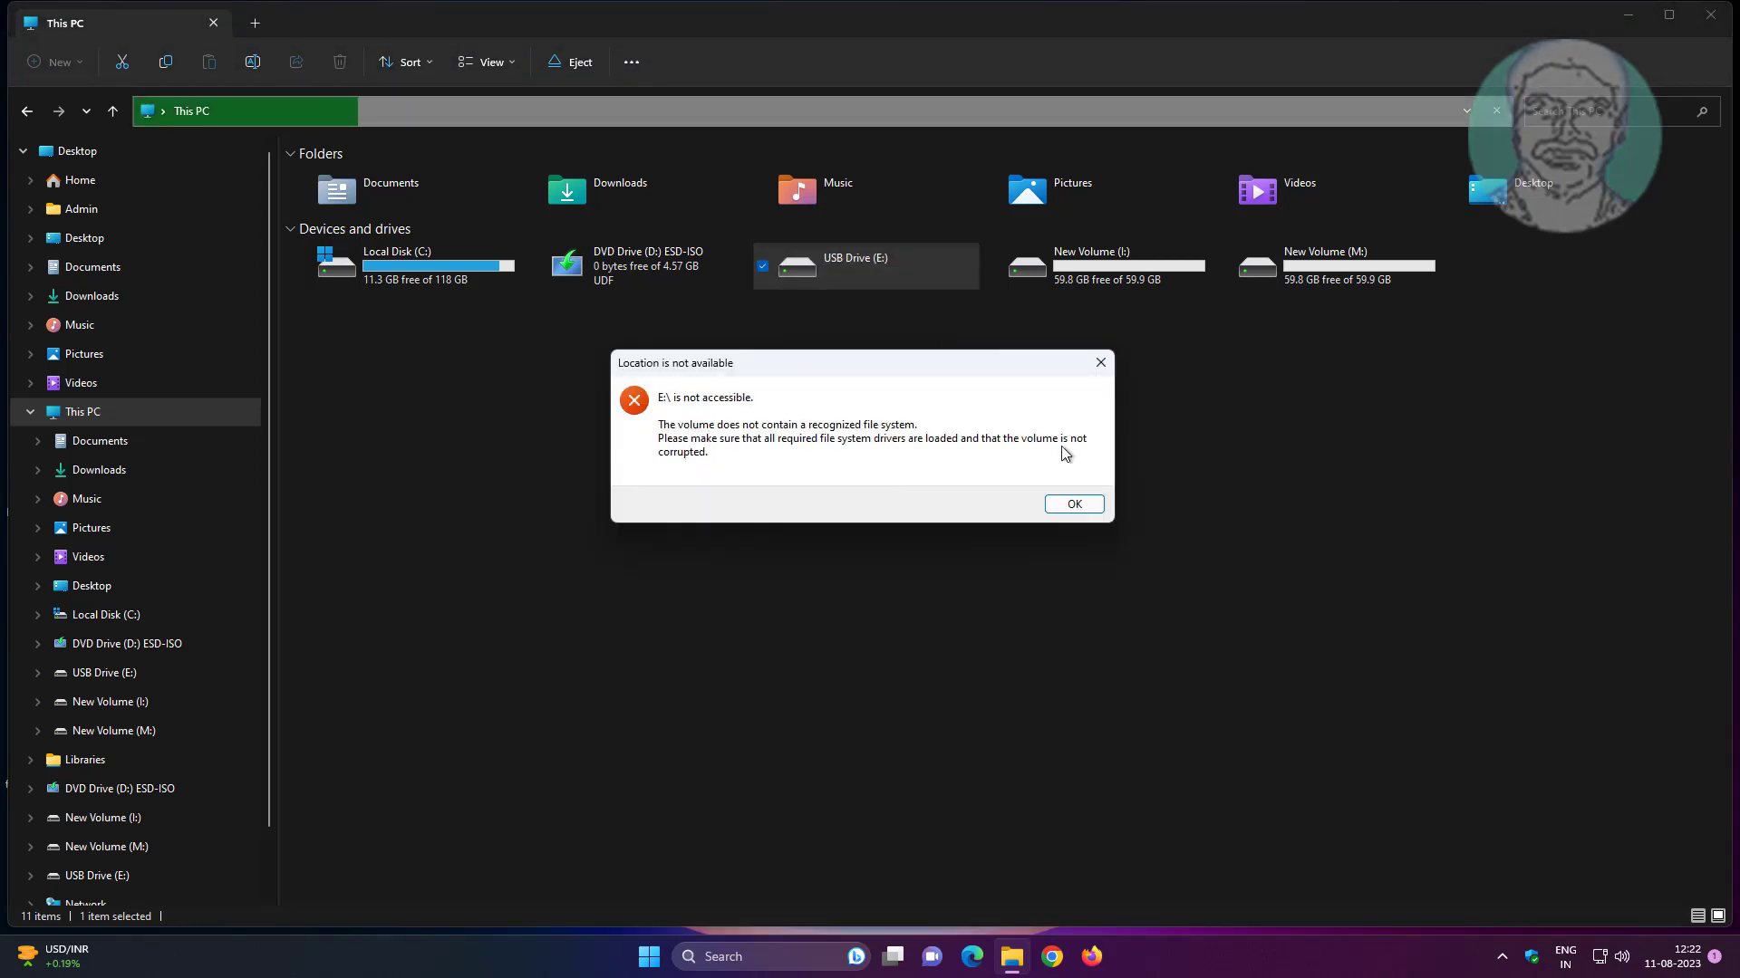
pyautogui.click(1094, 371)
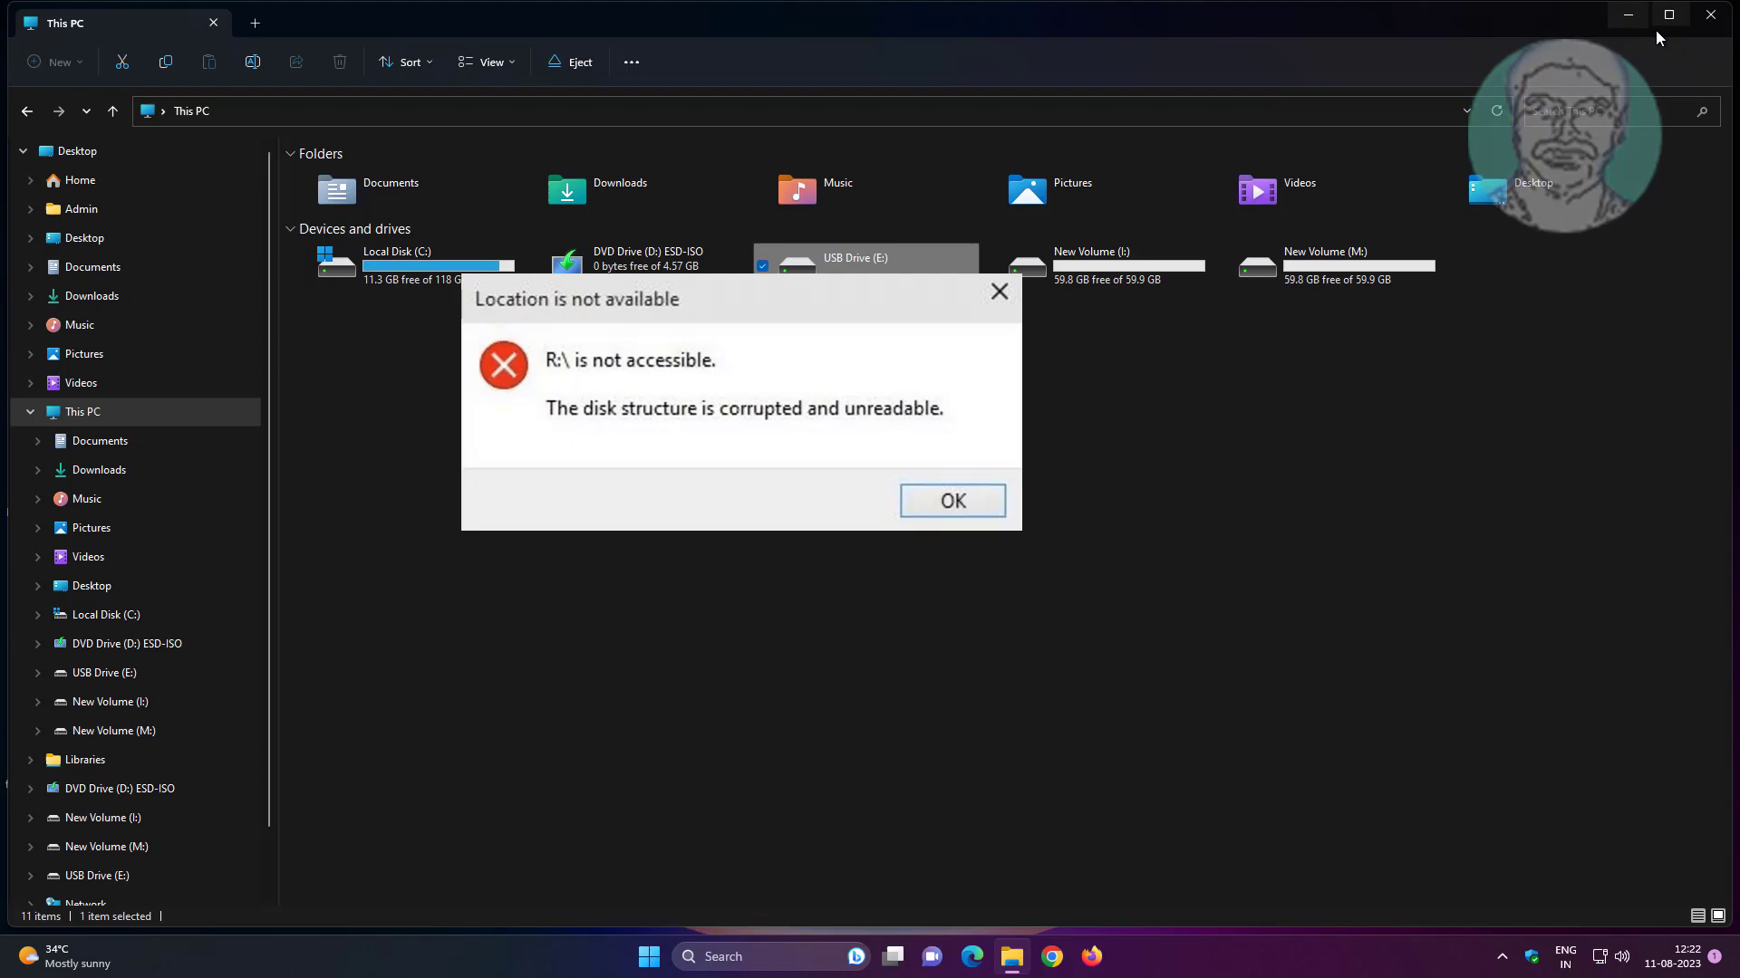
pyautogui.press('Return')
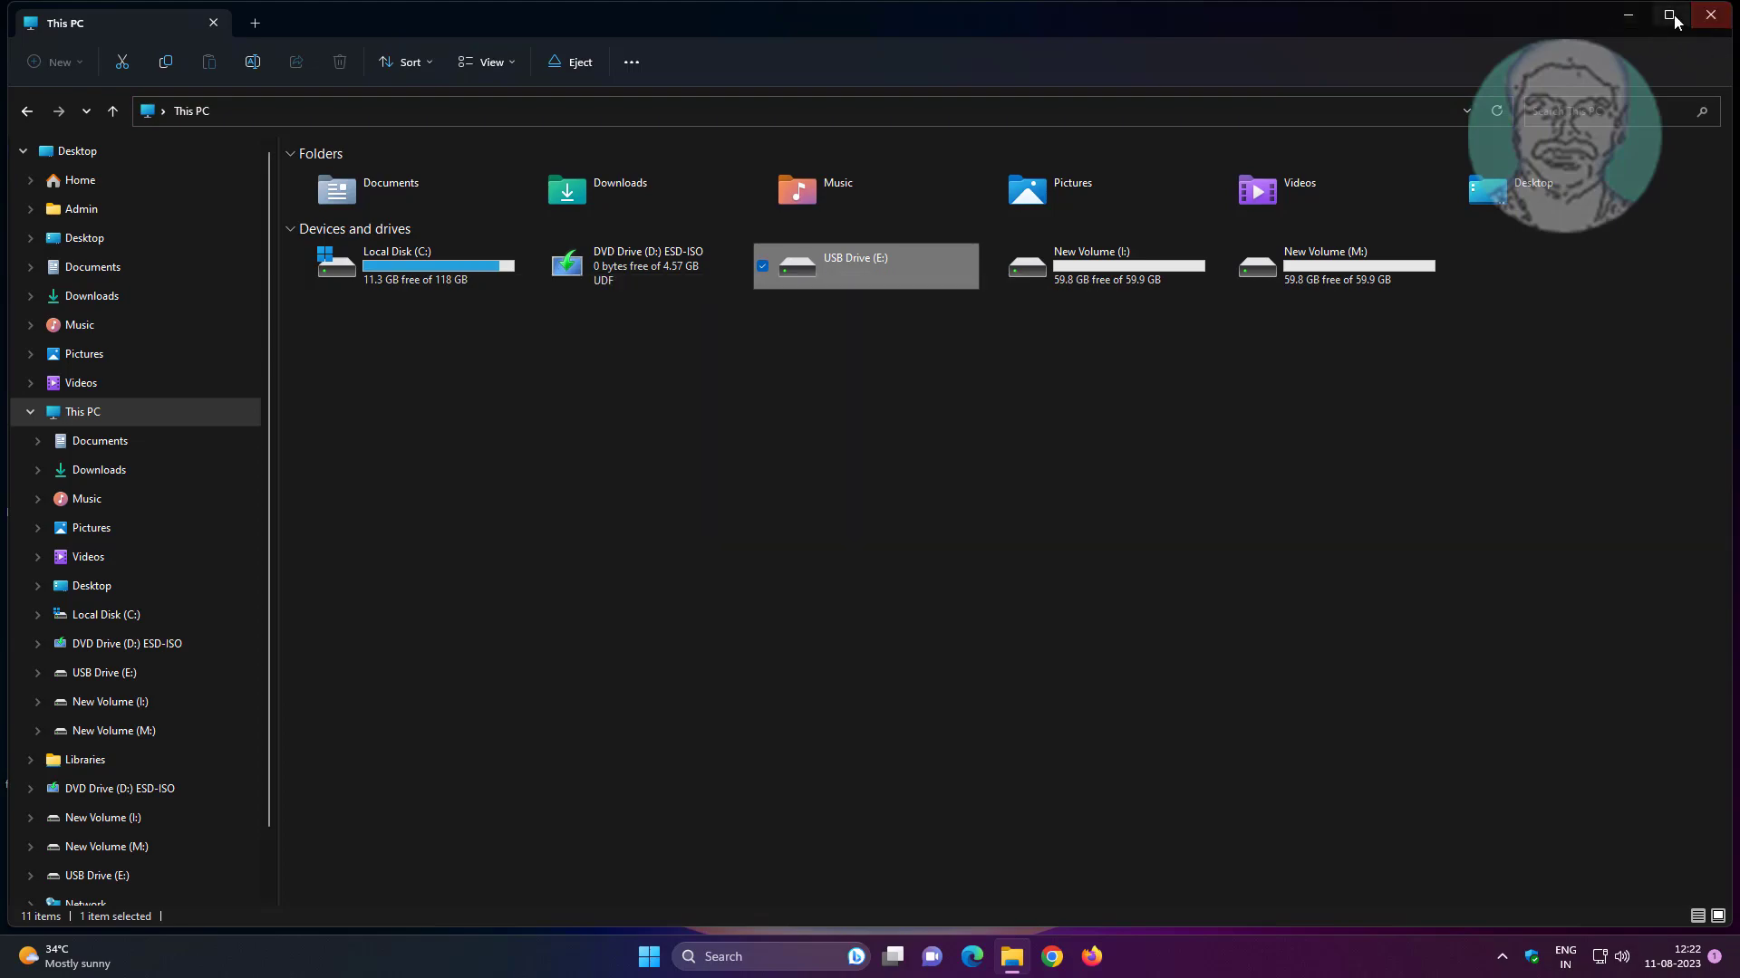
pyautogui.click(1627, 15)
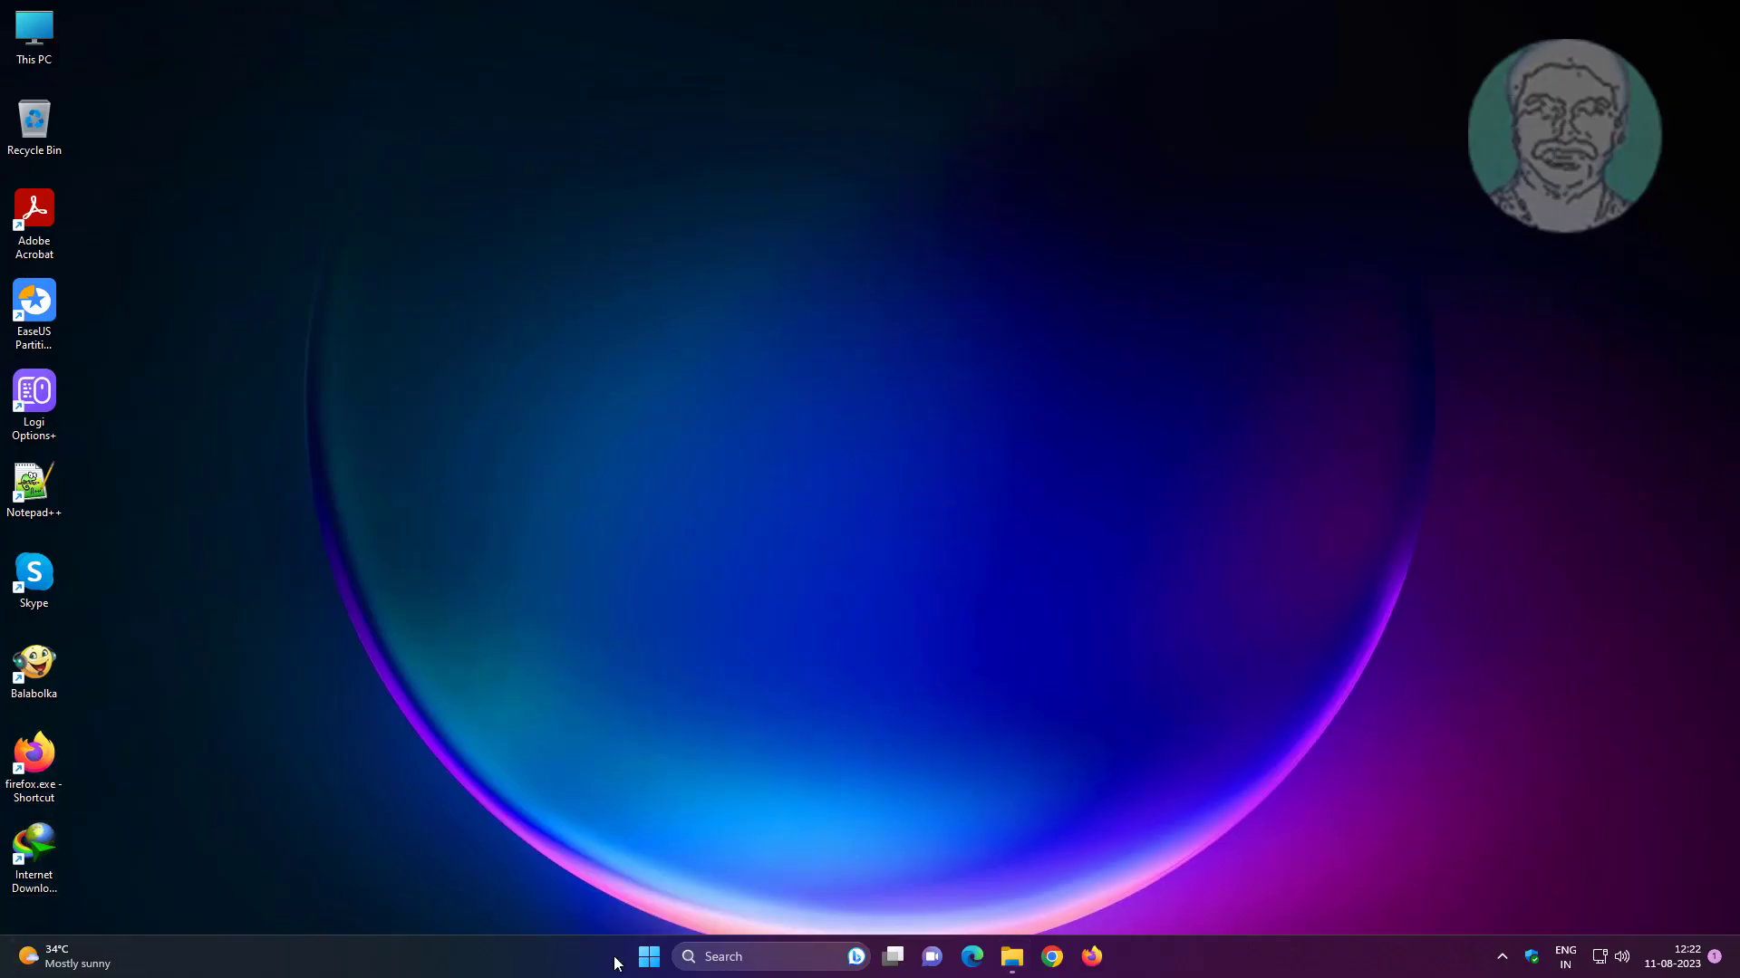
# Inspect the removable E: partition on Disk 4 in Disk Management, and minimize the window
pyautogui.rightClick(649, 957)
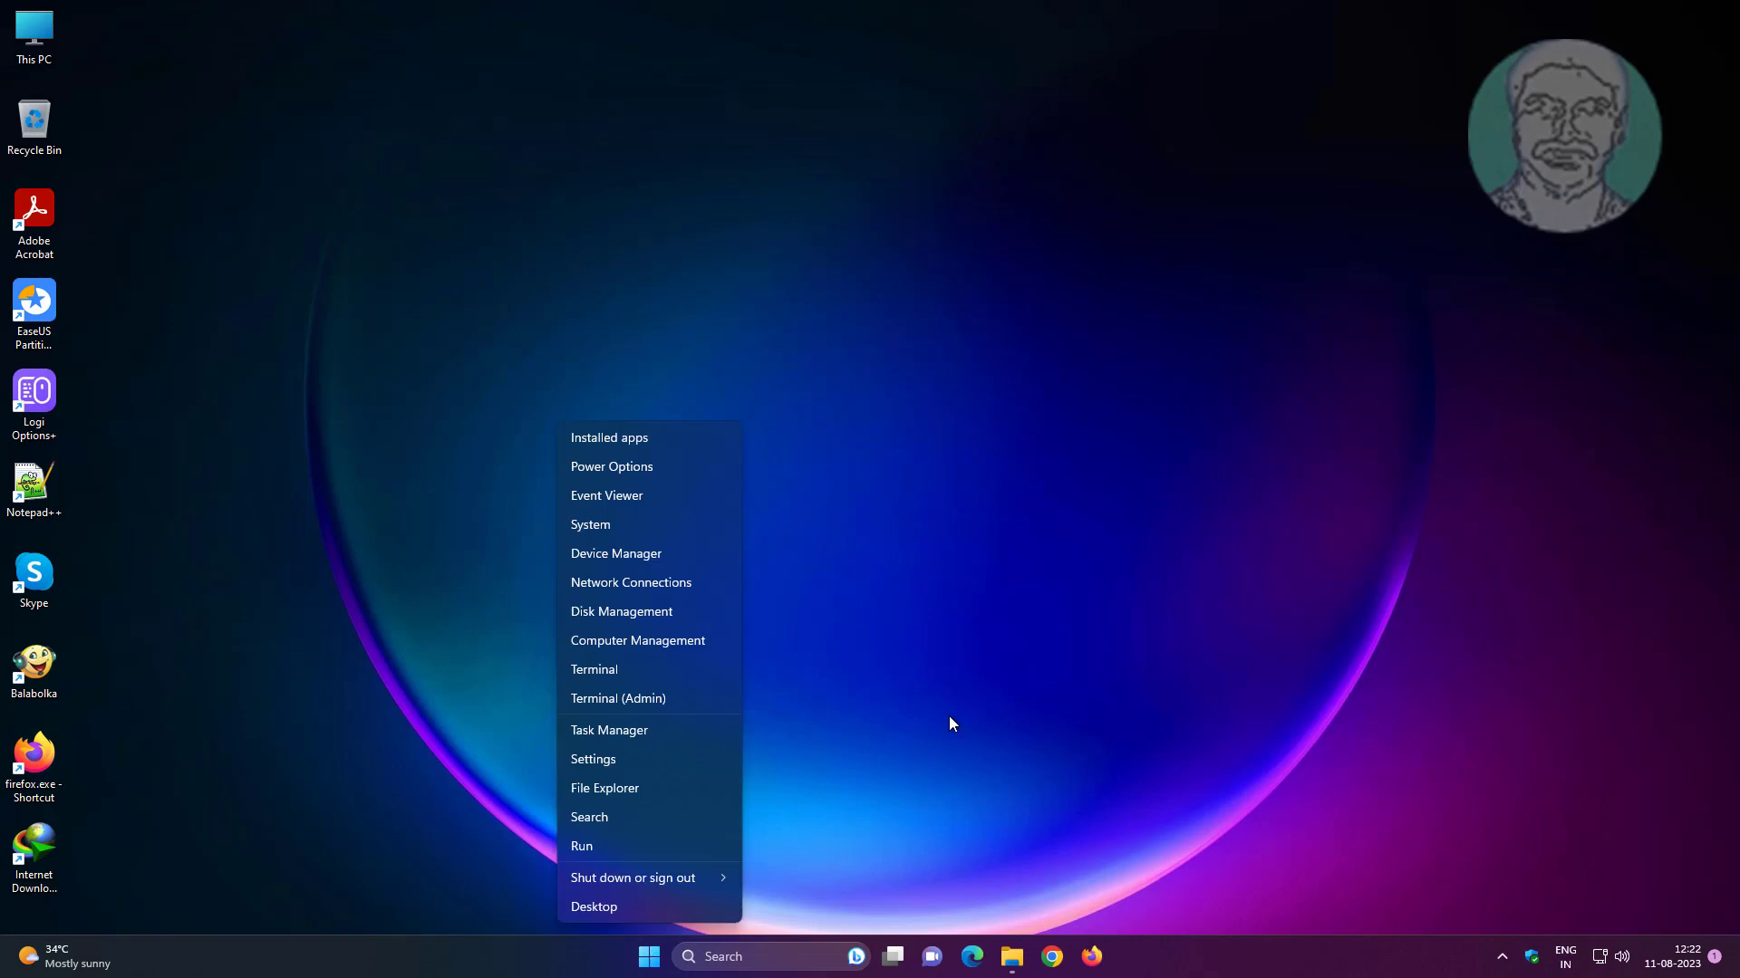
pyautogui.click(599, 614)
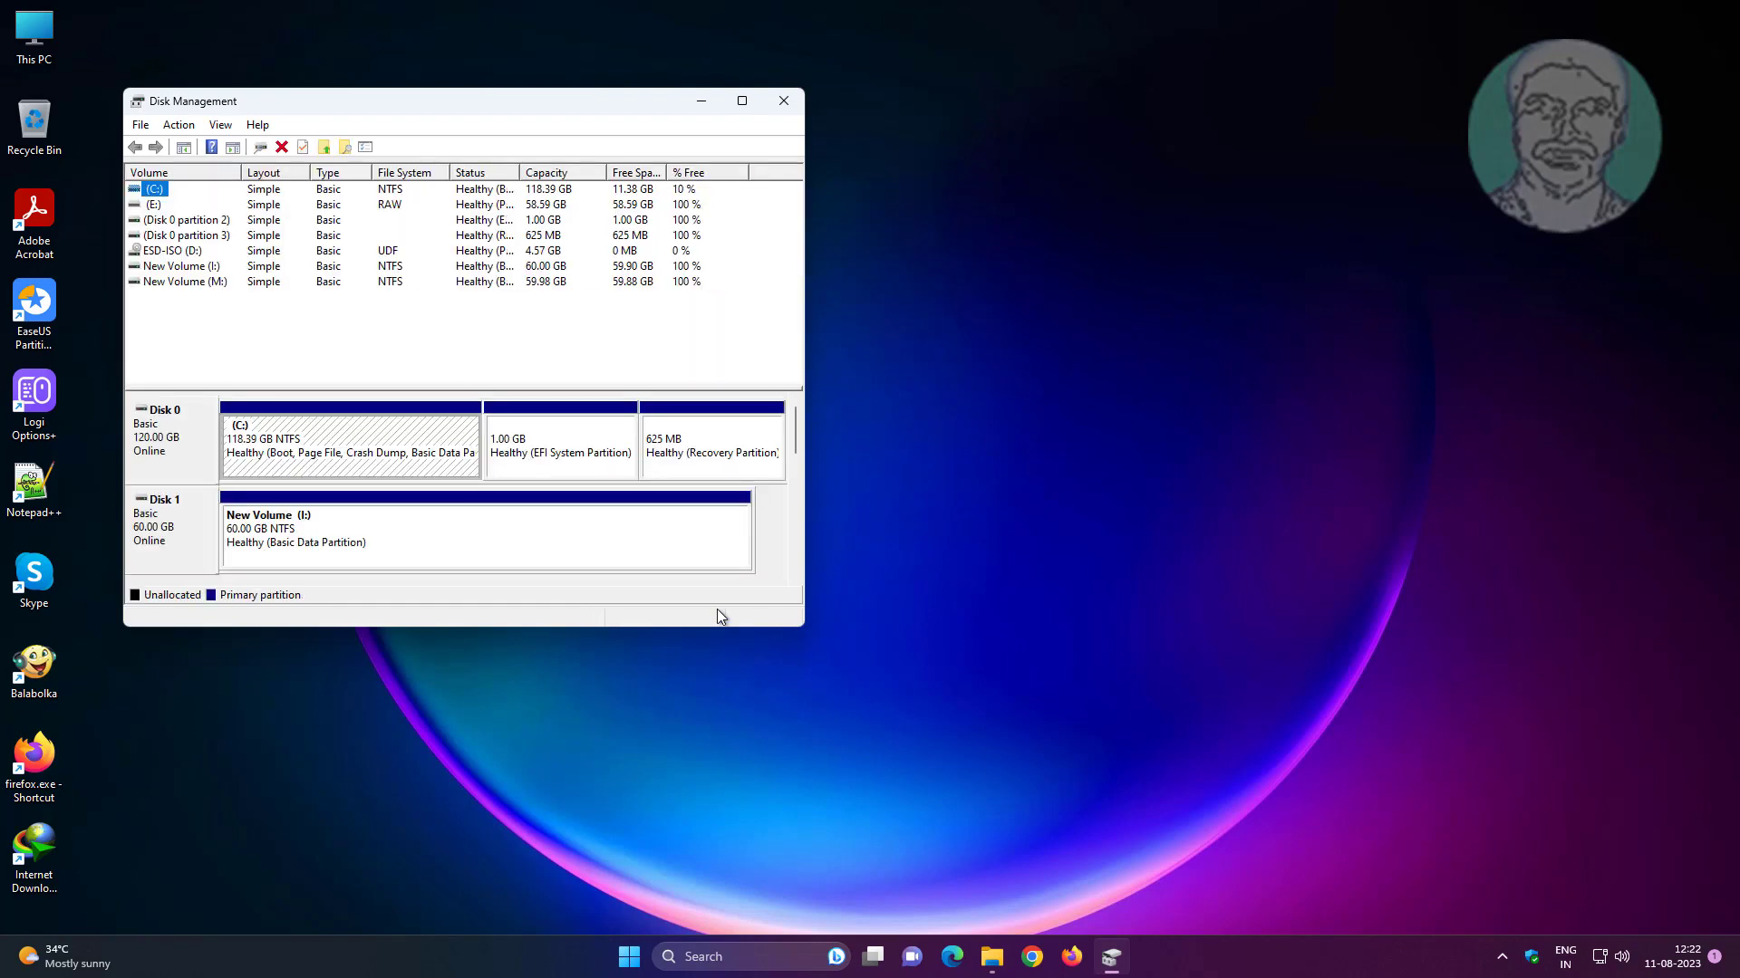
pyautogui.moveTo(796, 430); pyautogui.dragTo(785, 513)
pyautogui.click(420, 453)
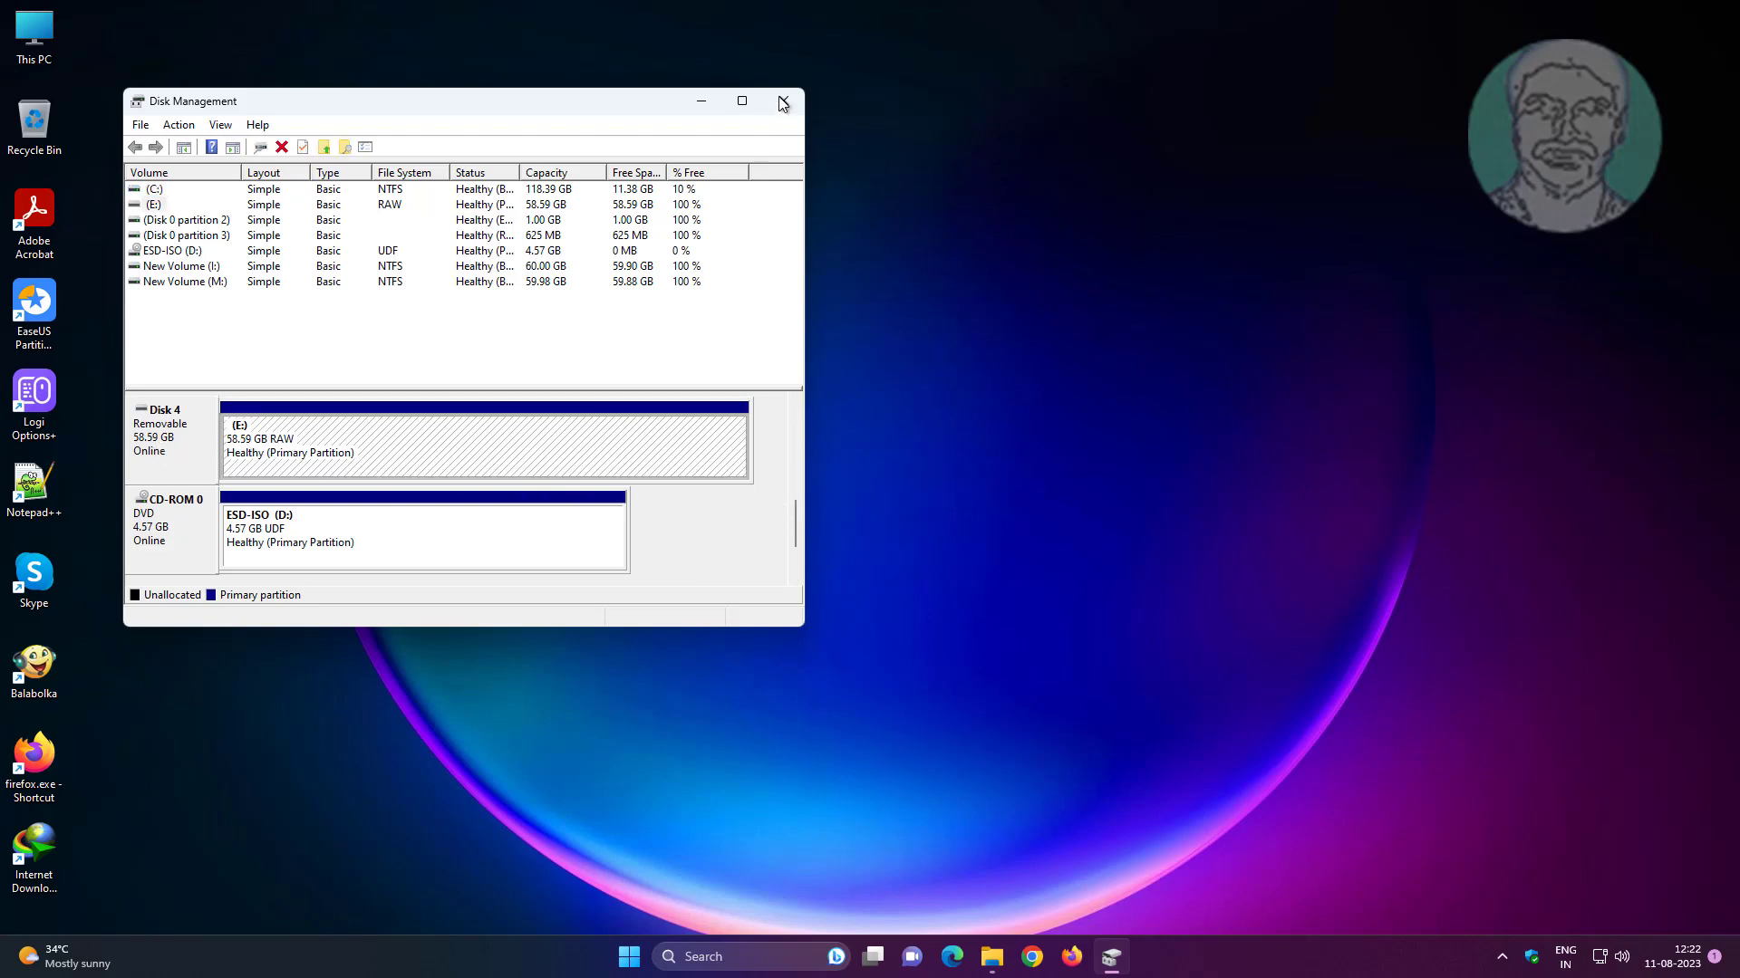
pyautogui.click(706, 99)
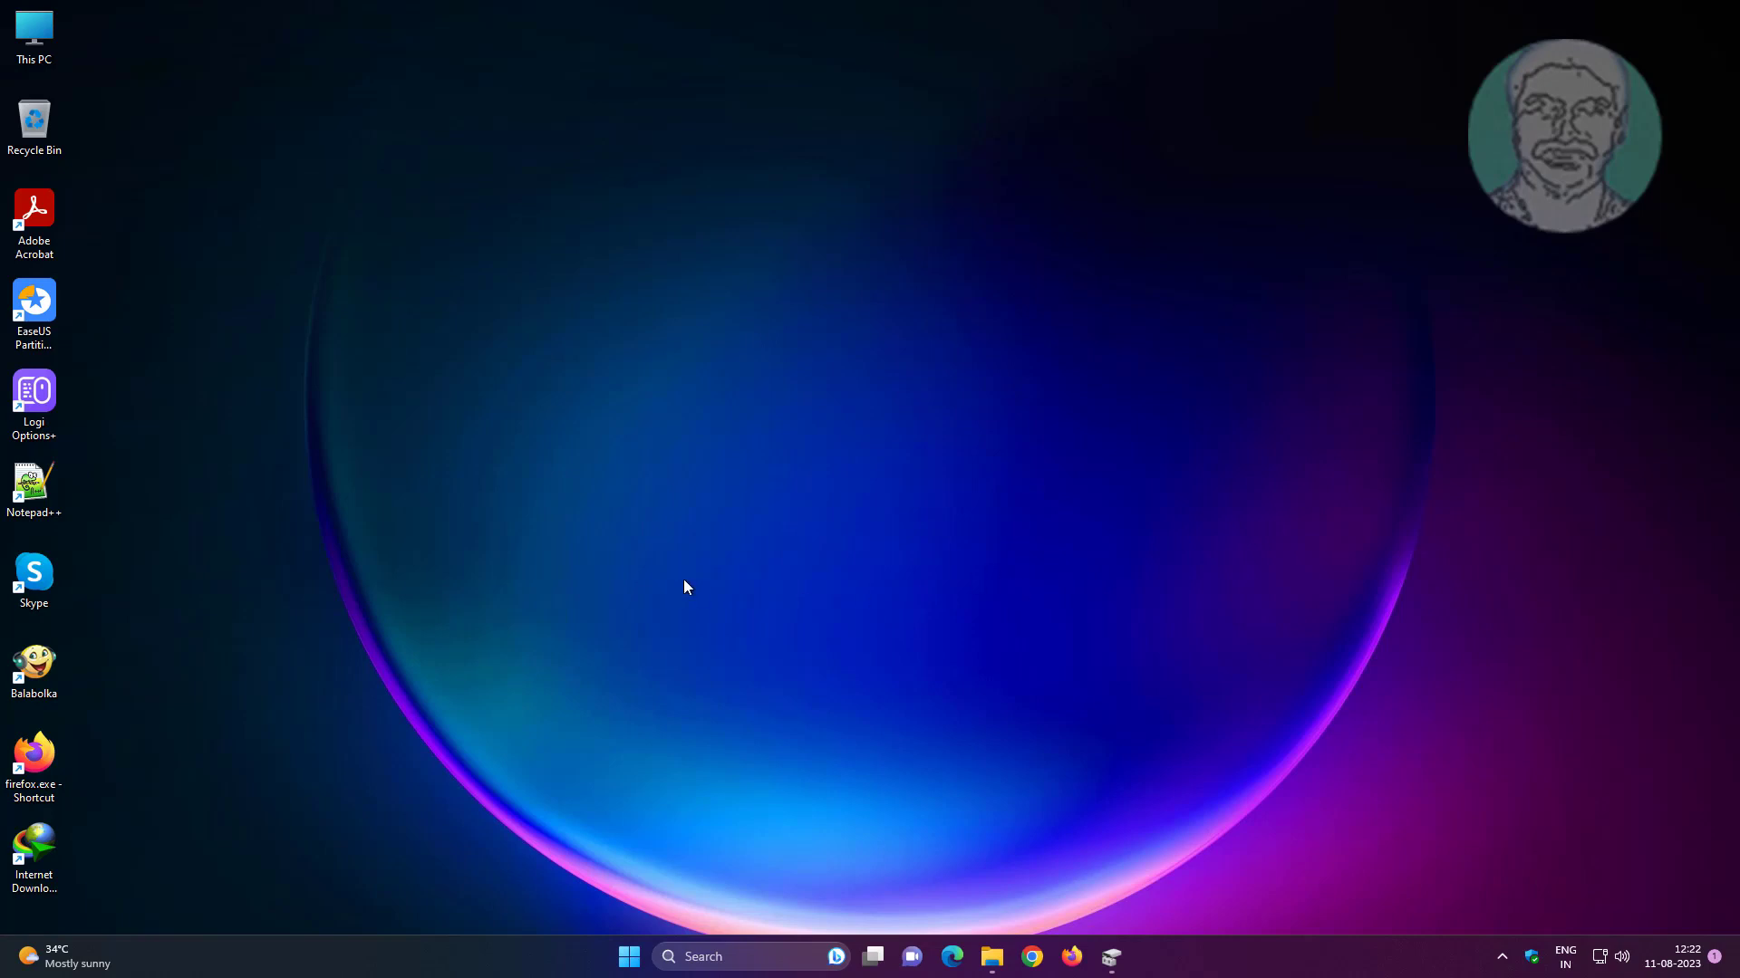
# Search Windows for cmd and run Command Prompt as administrator
pyautogui.click(701, 959)
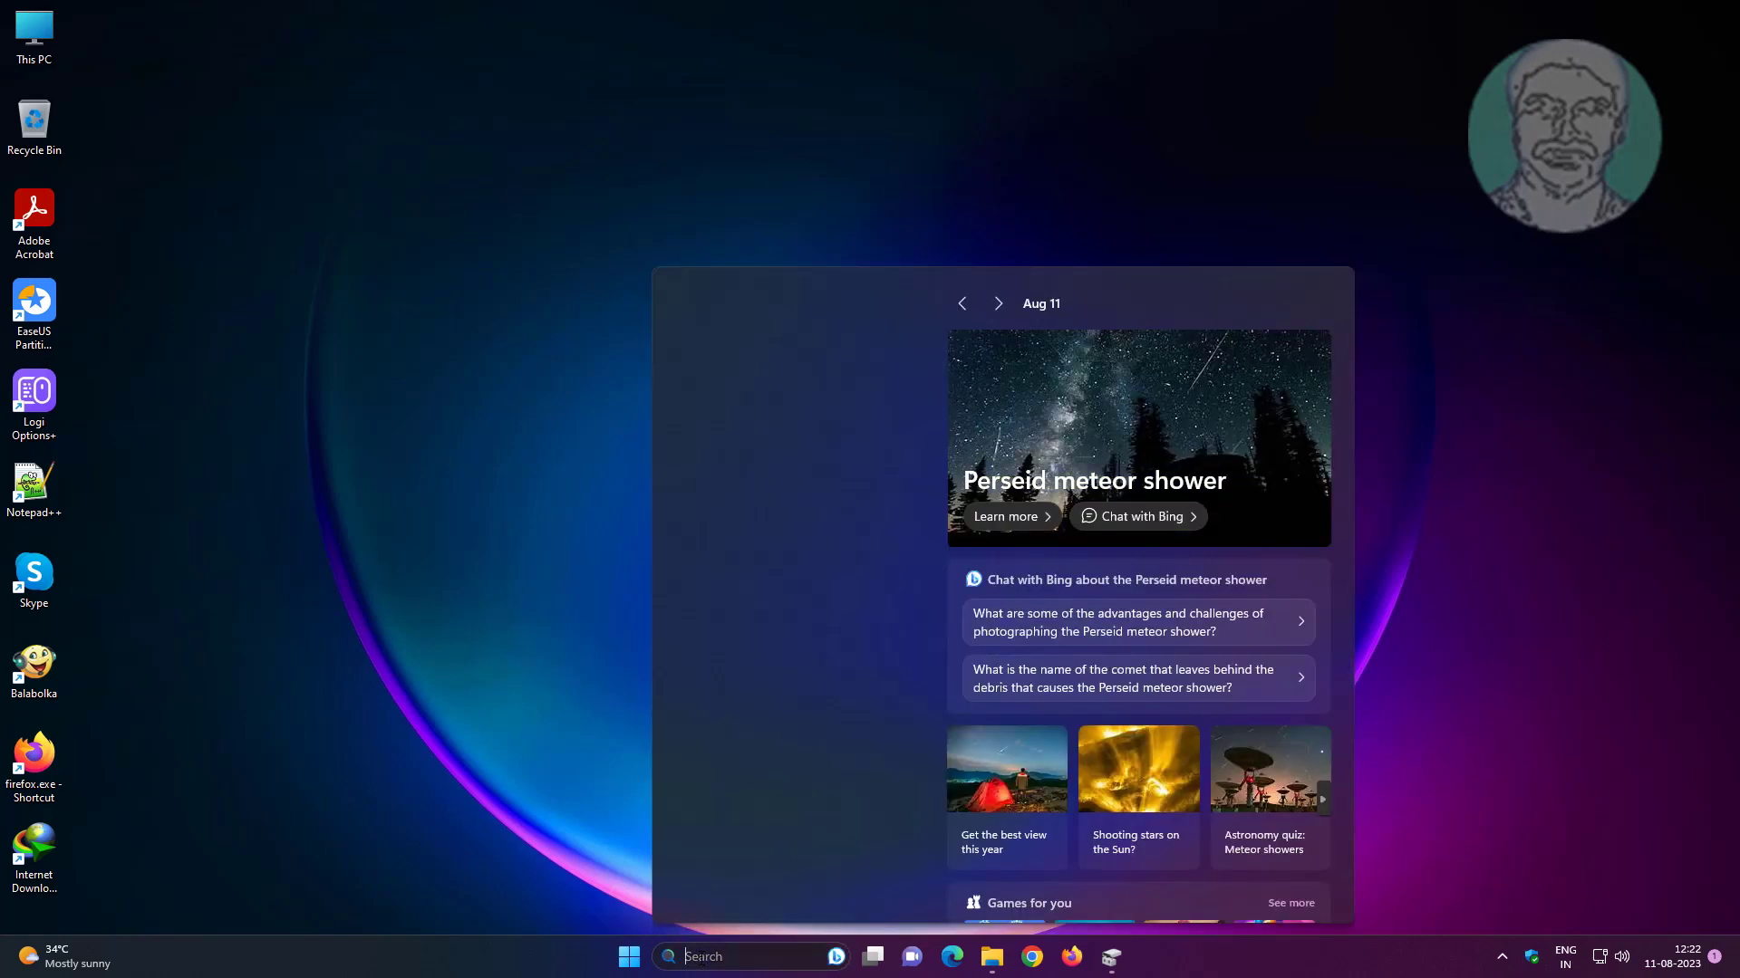
pyautogui.write('c')
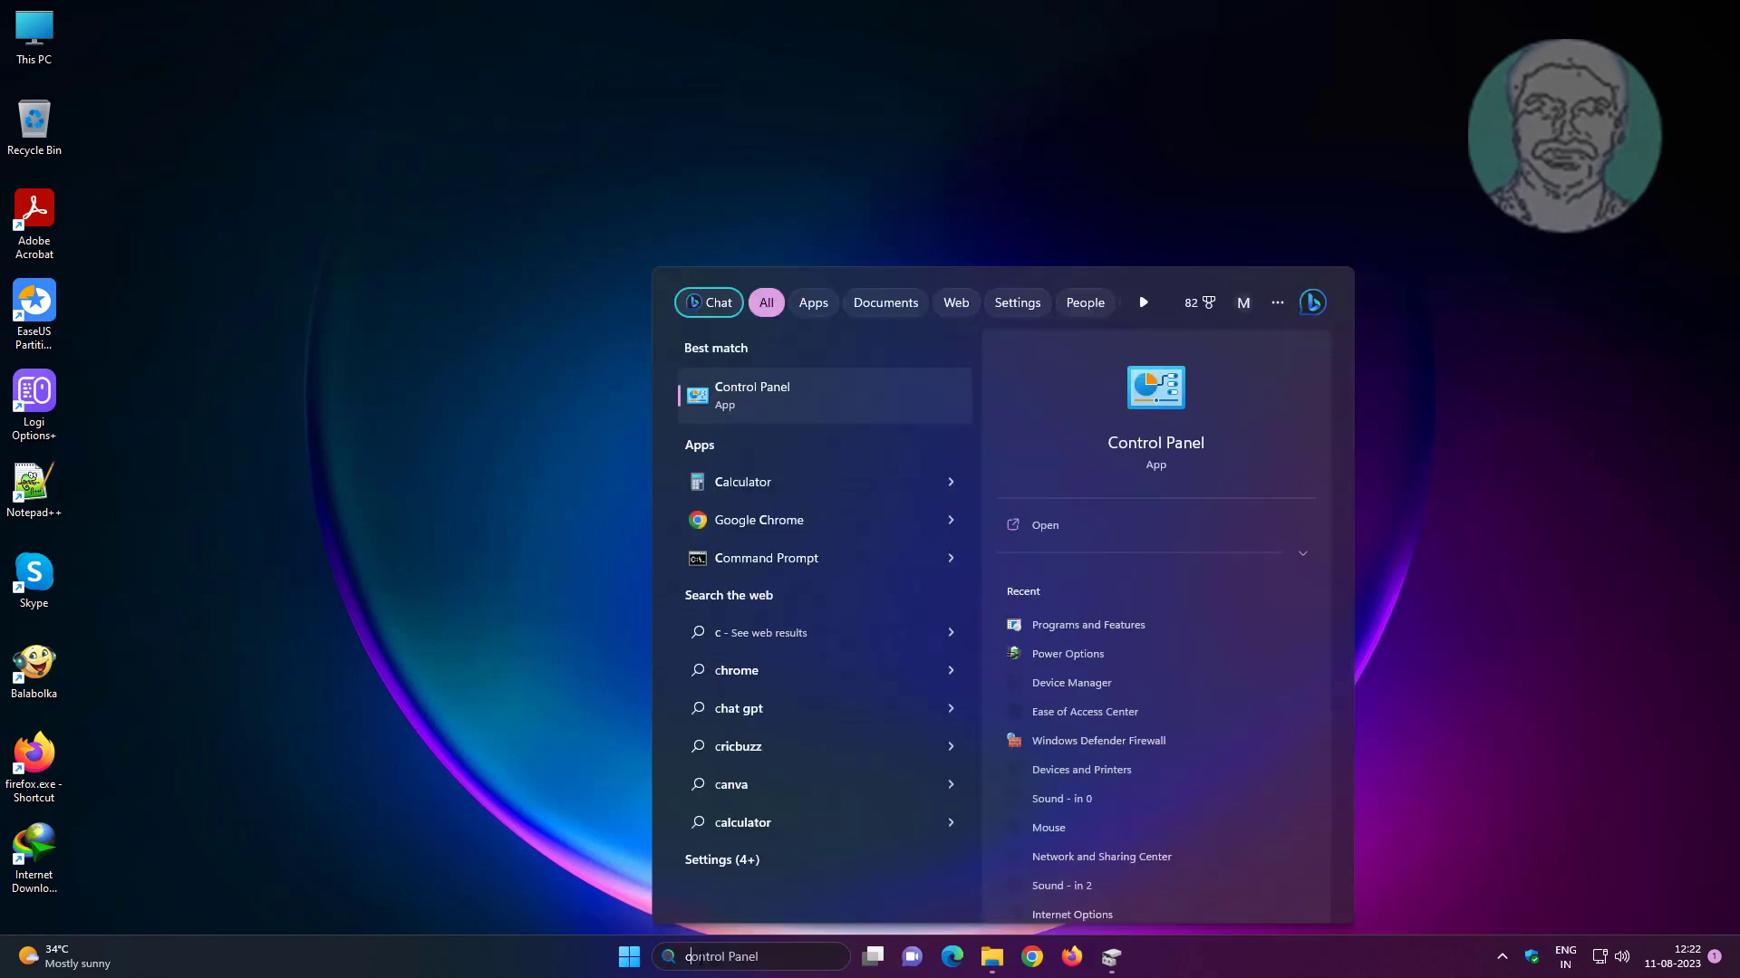
pyautogui.write('md')
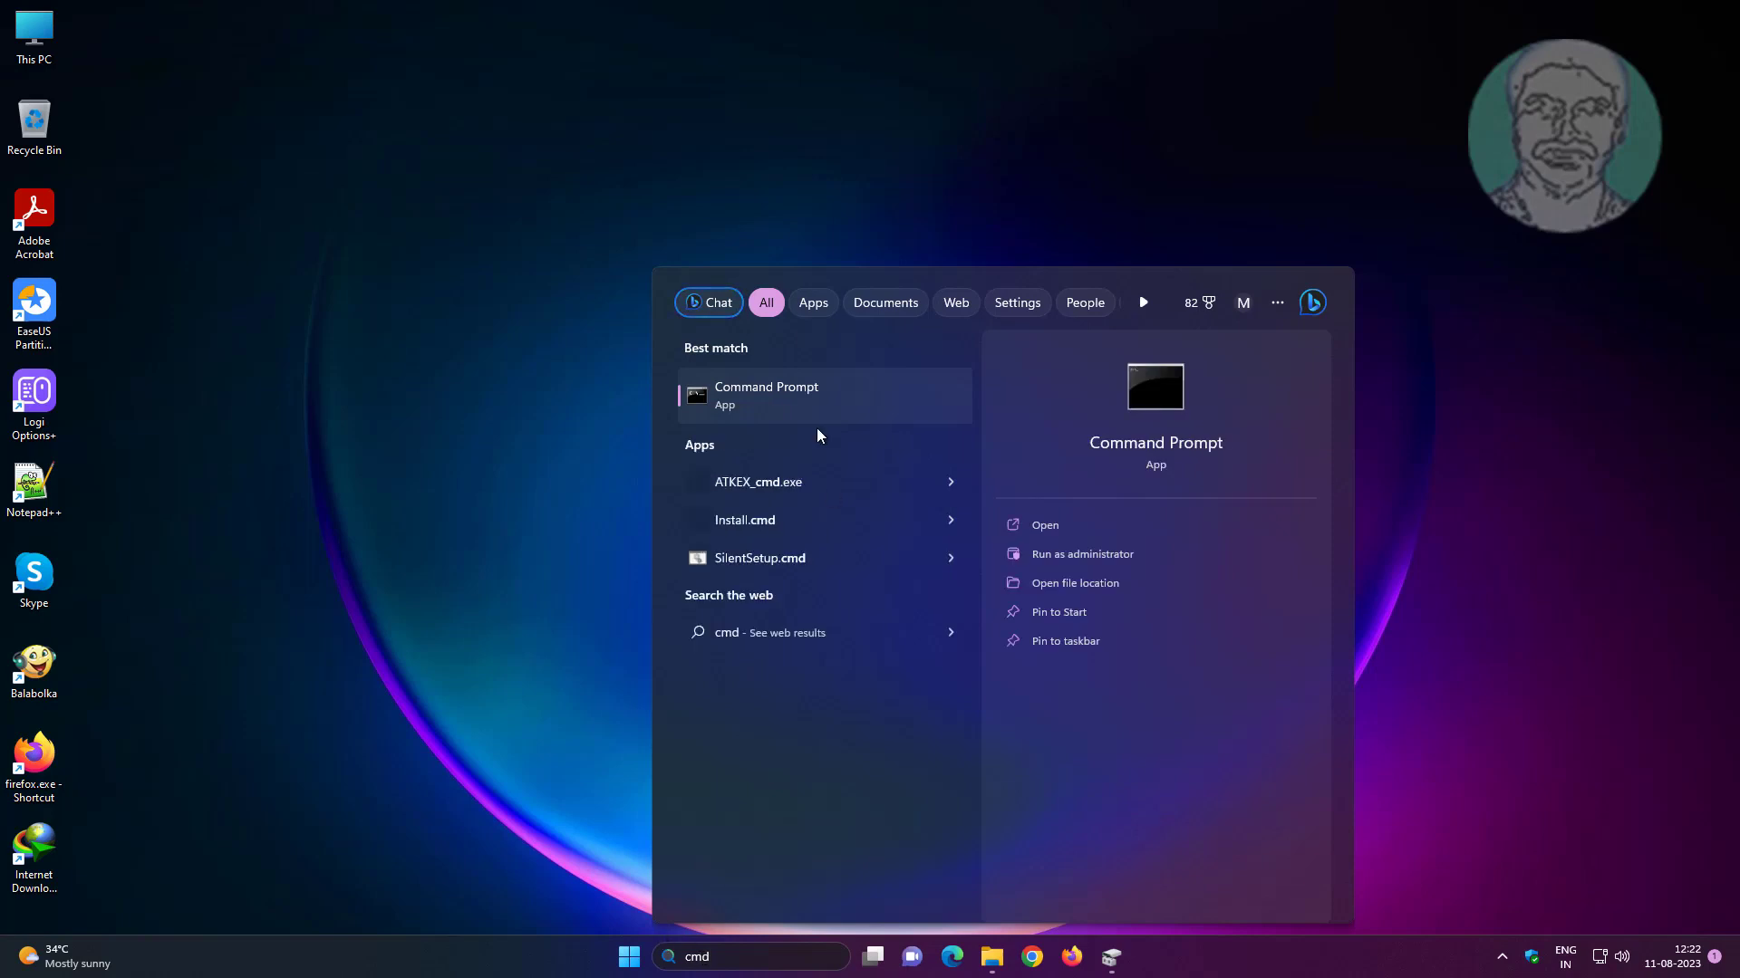
pyautogui.rightClick(815, 387)
pyautogui.click(917, 408)
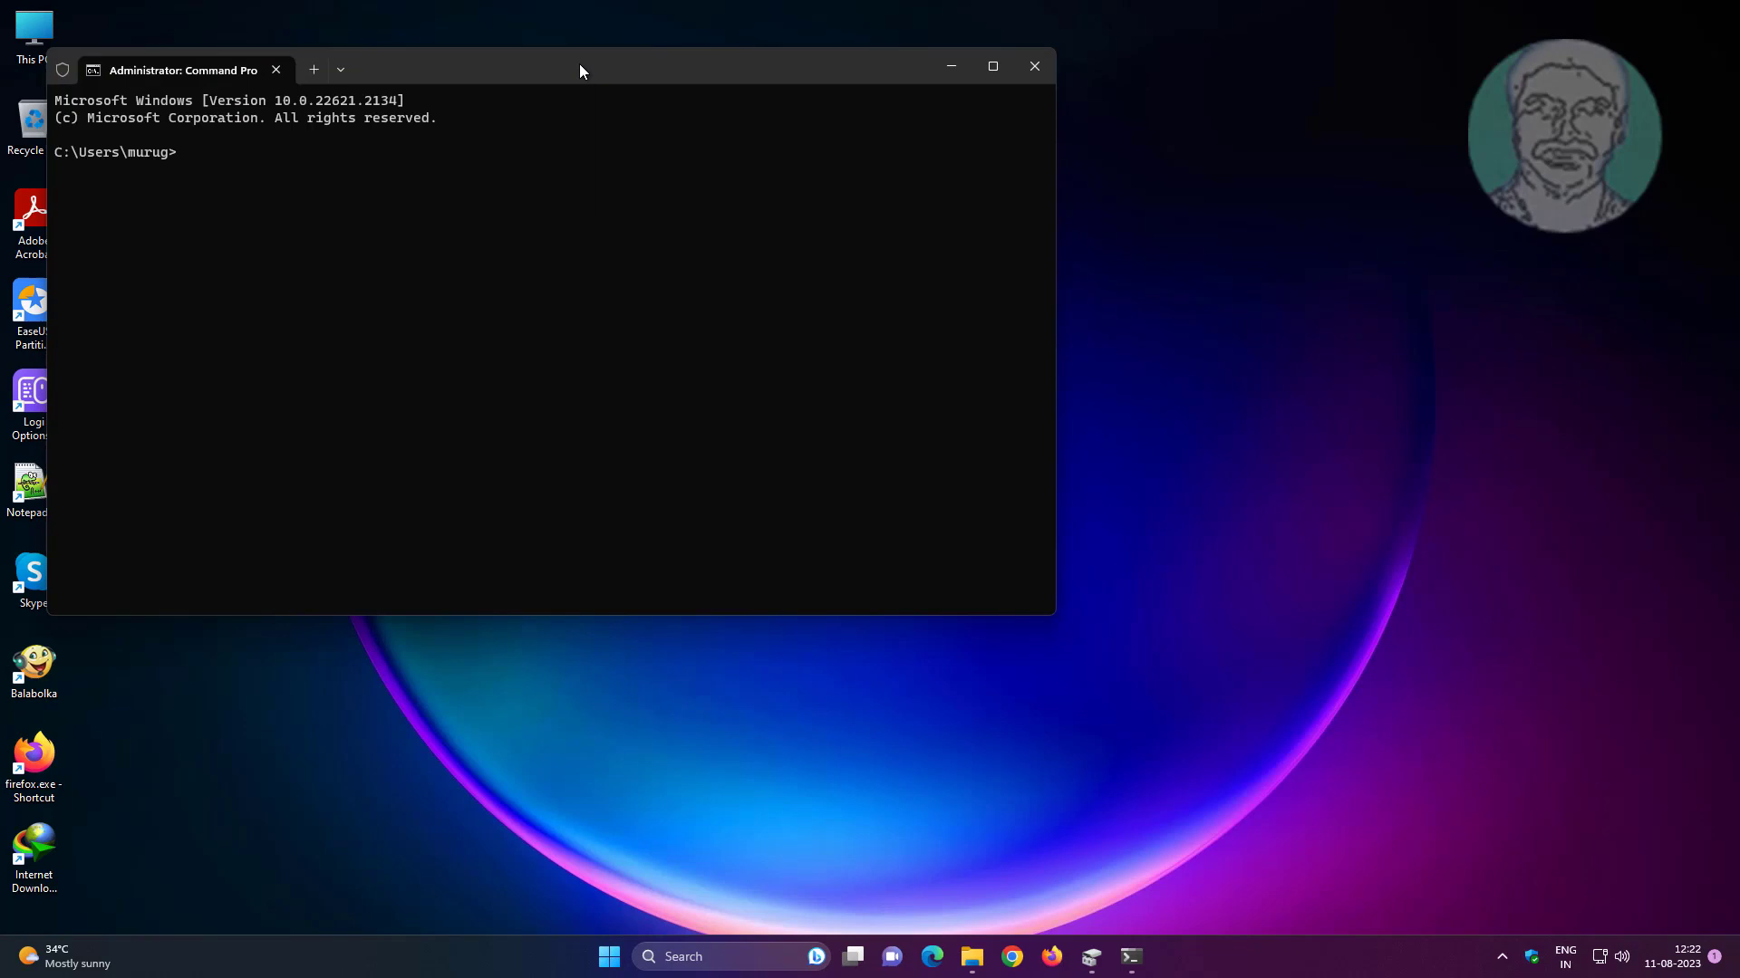
# Run chkdsk /f e: in the Command Prompt, checking the drive letter in Disk Management before running it, and exit the prompt
pyautogui.write('ch')
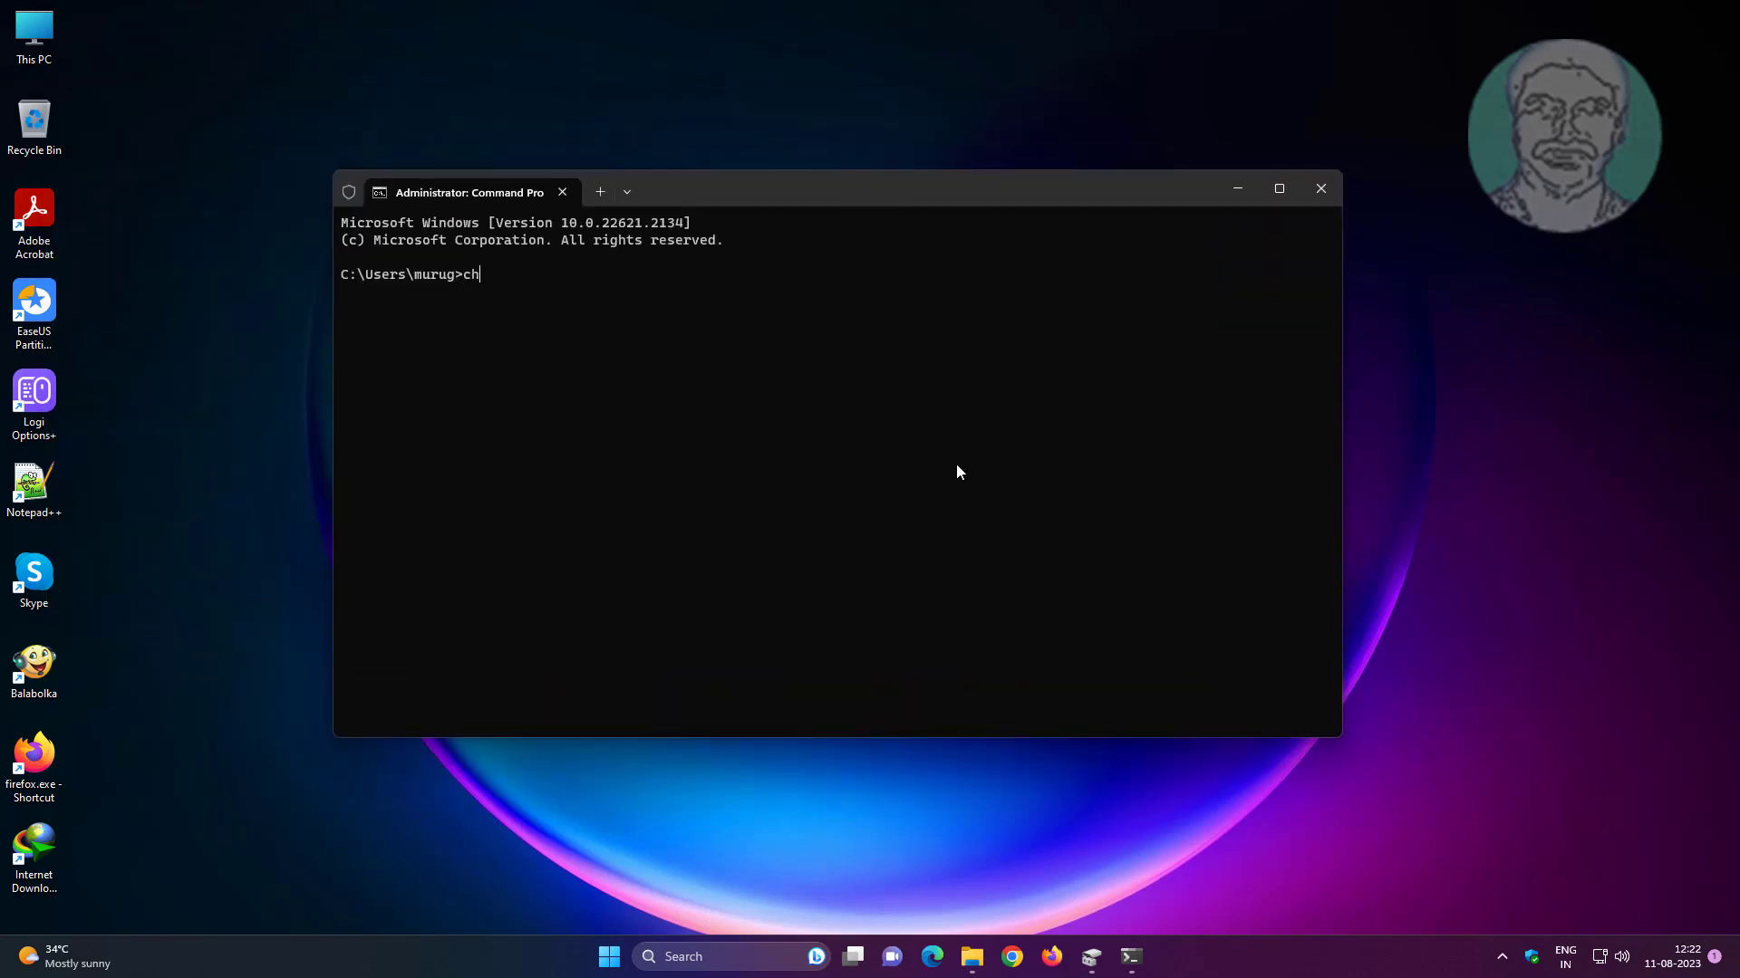
pyautogui.write('kdsk /f')
pyautogui.moveTo(1104, 968)
pyautogui.click(1074, 928)
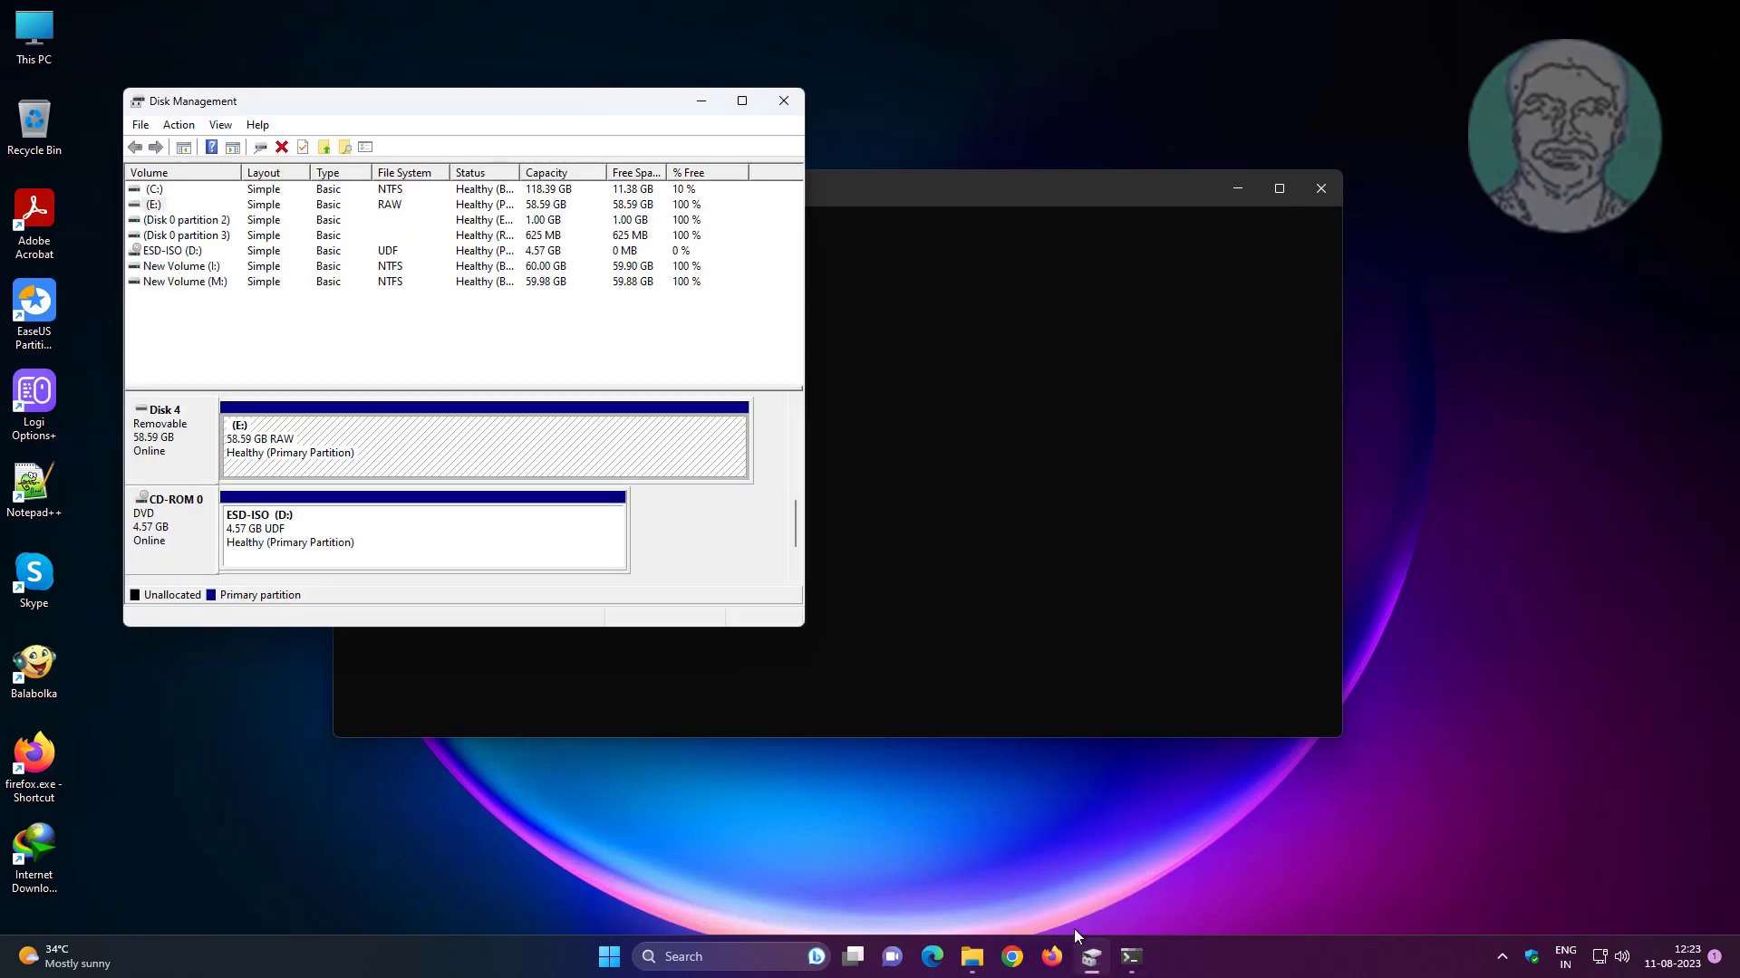
pyautogui.click(165, 456)
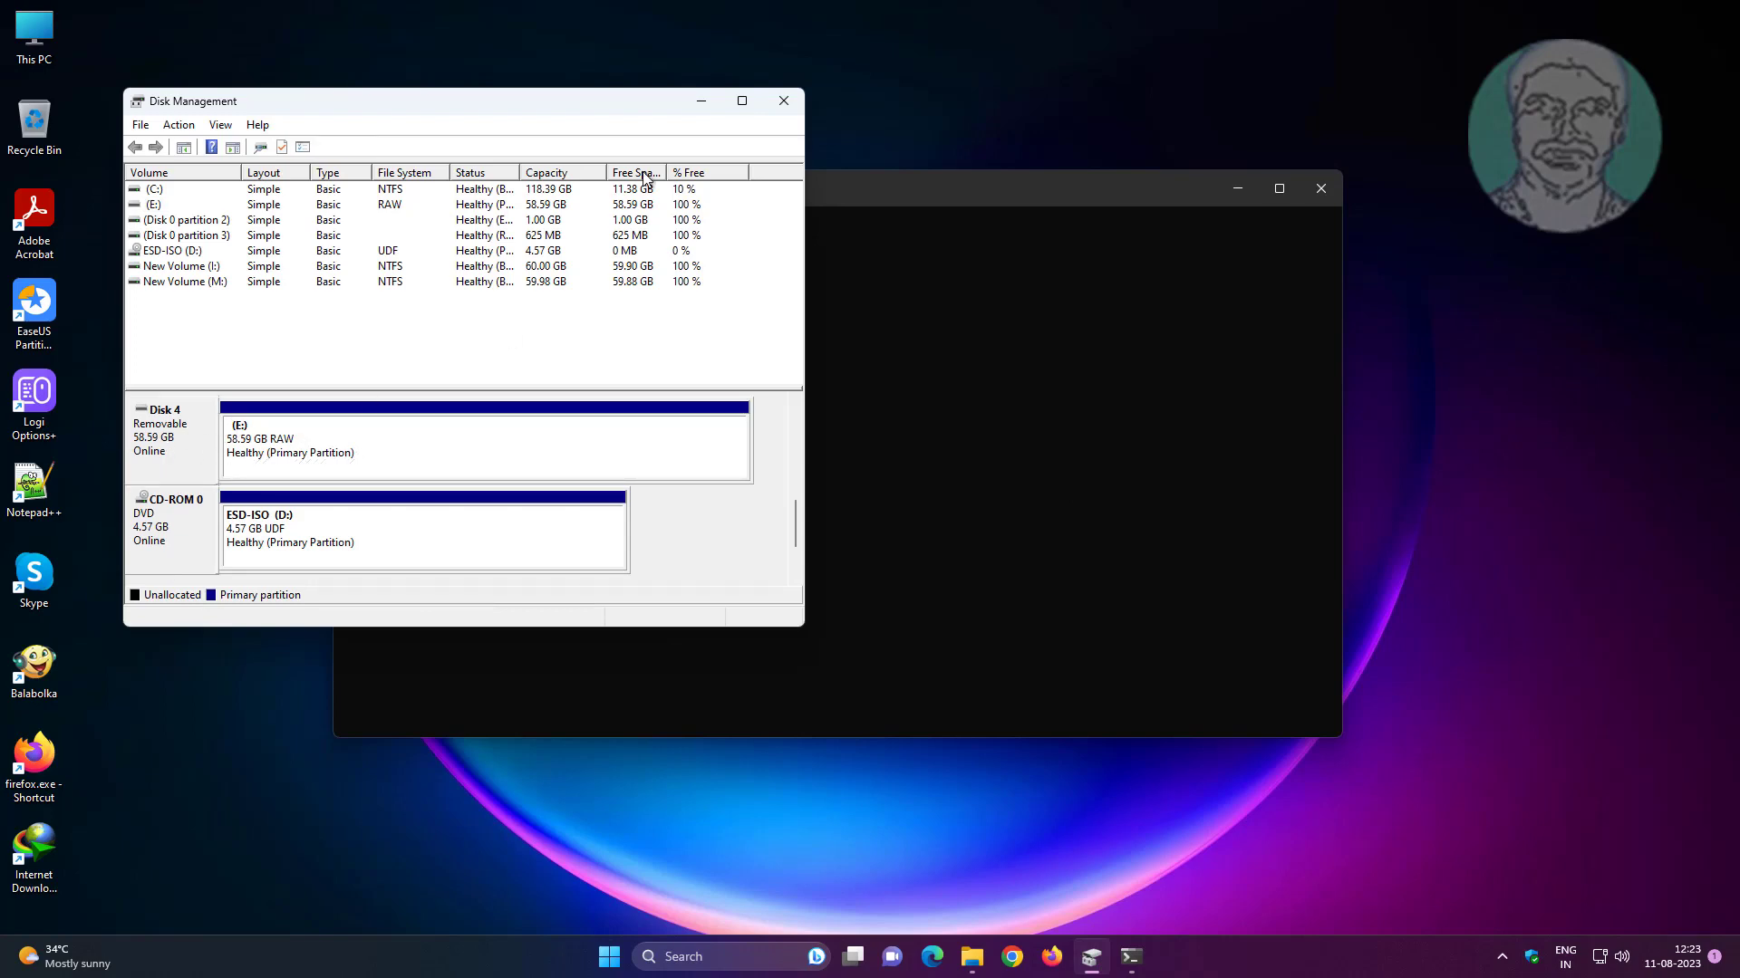
pyautogui.click(700, 104)
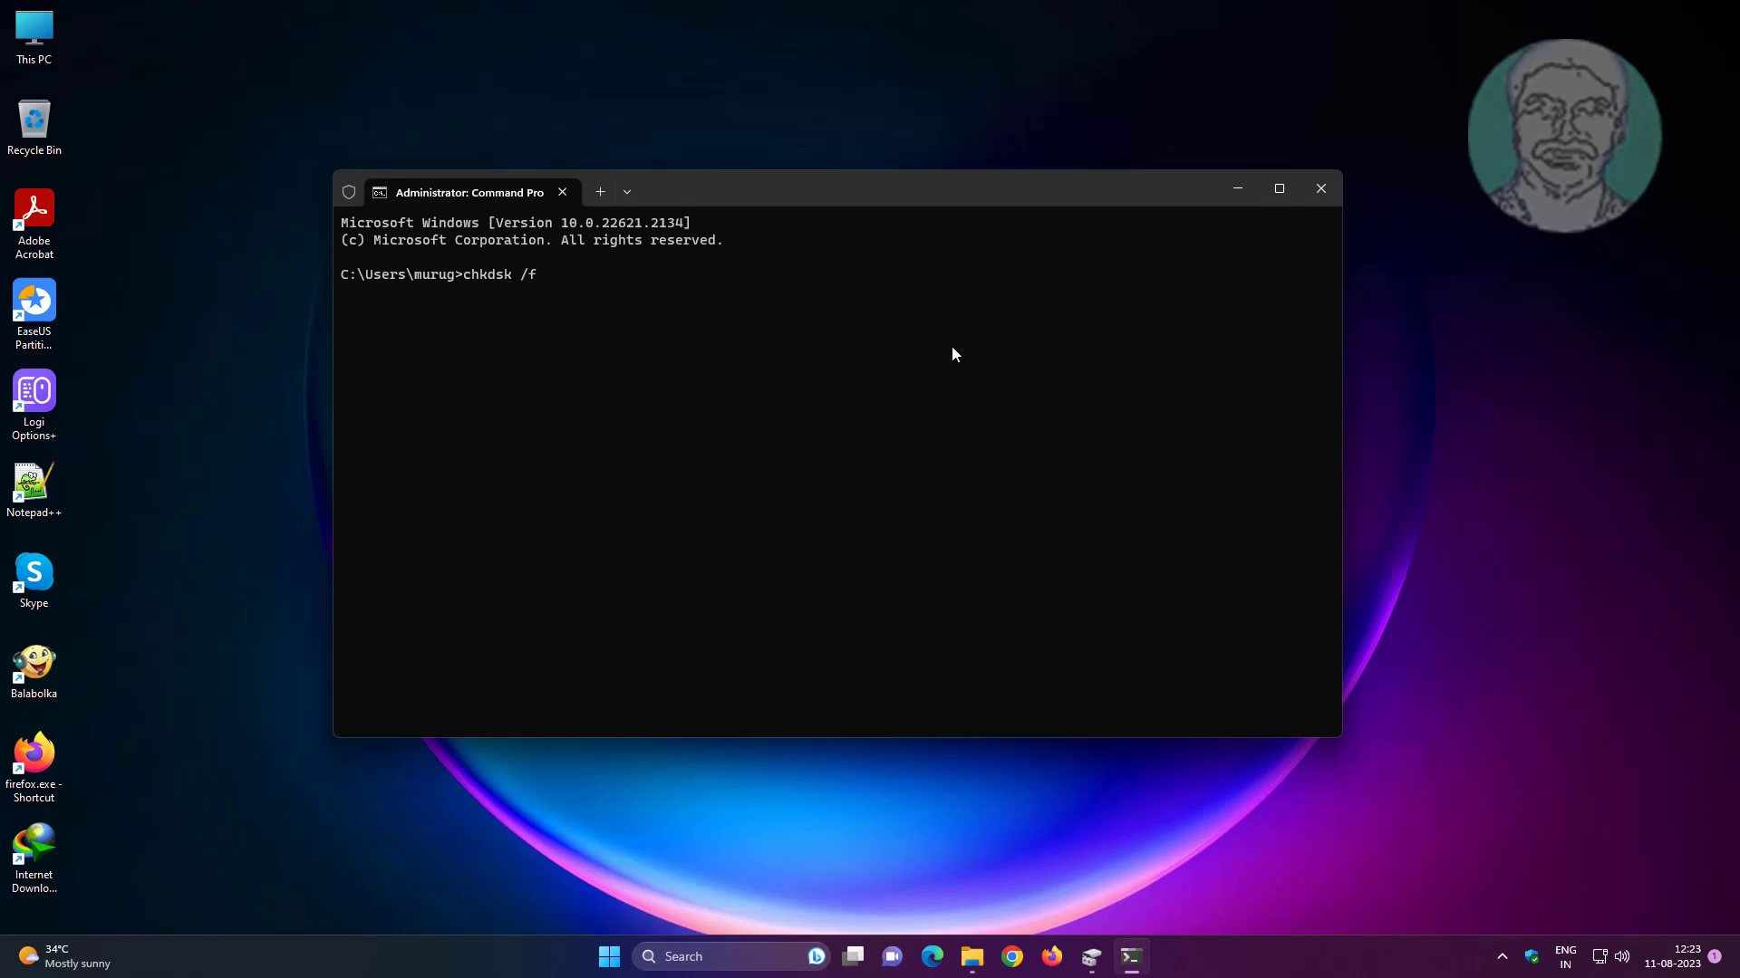
pyautogui.write('e:')
pyautogui.press('Return')
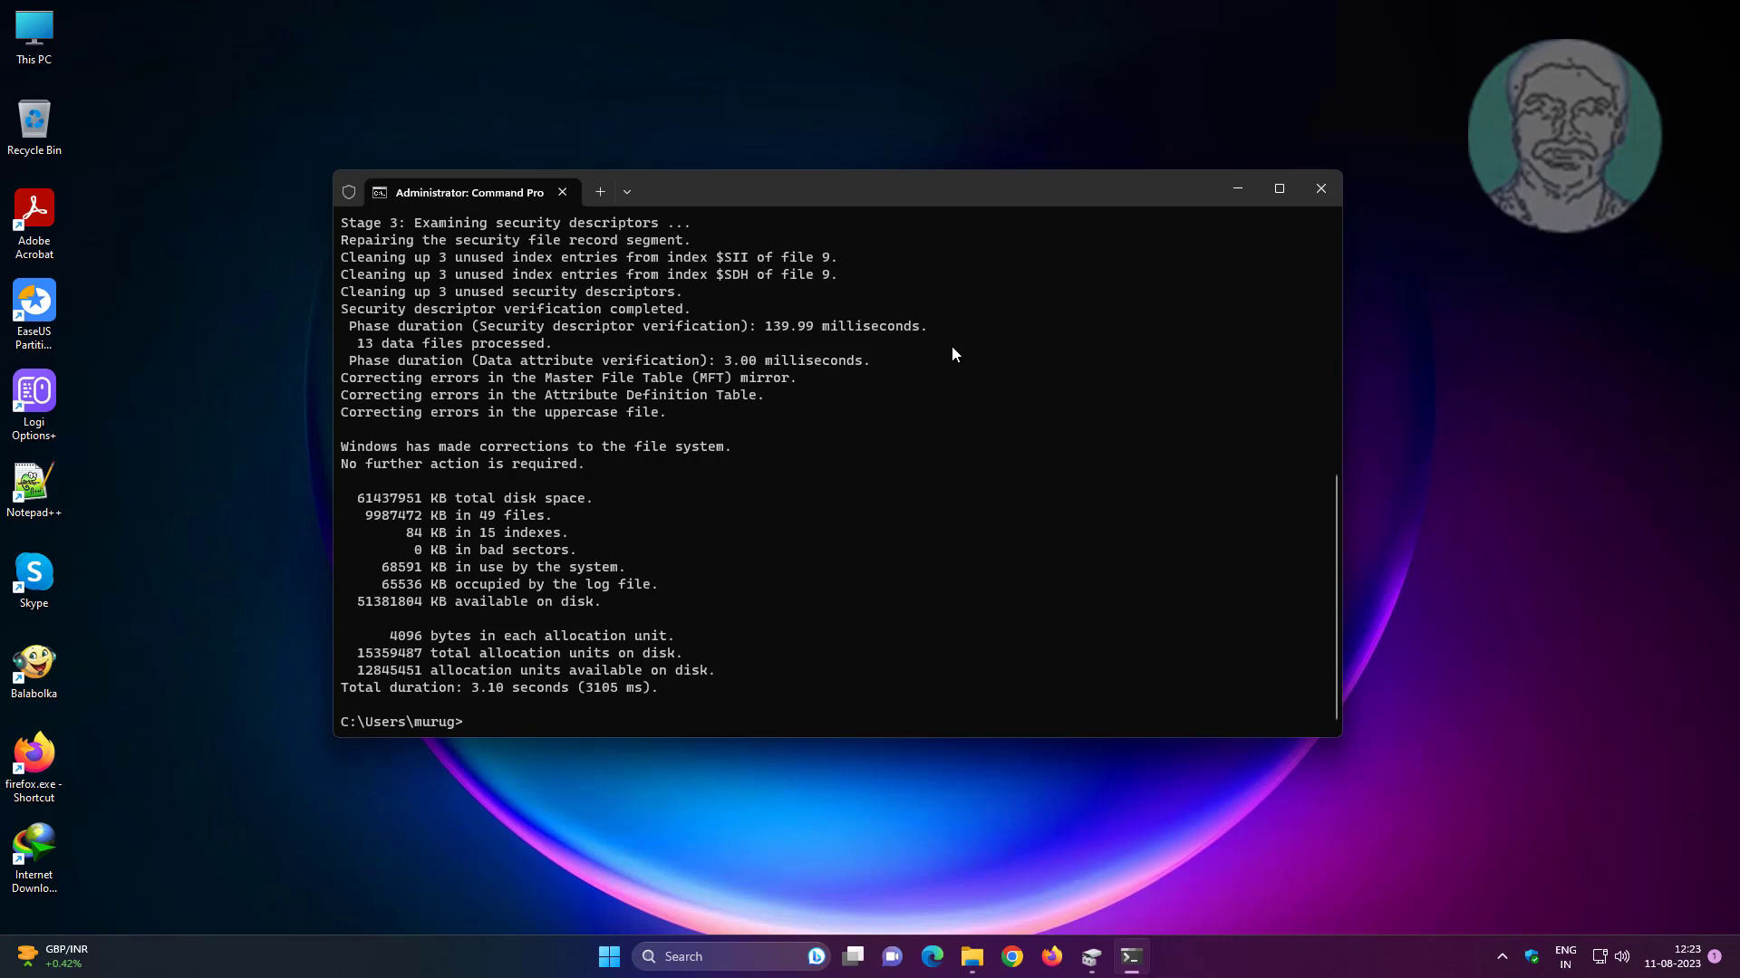
pyautogui.write('exit')
pyautogui.press('Return')
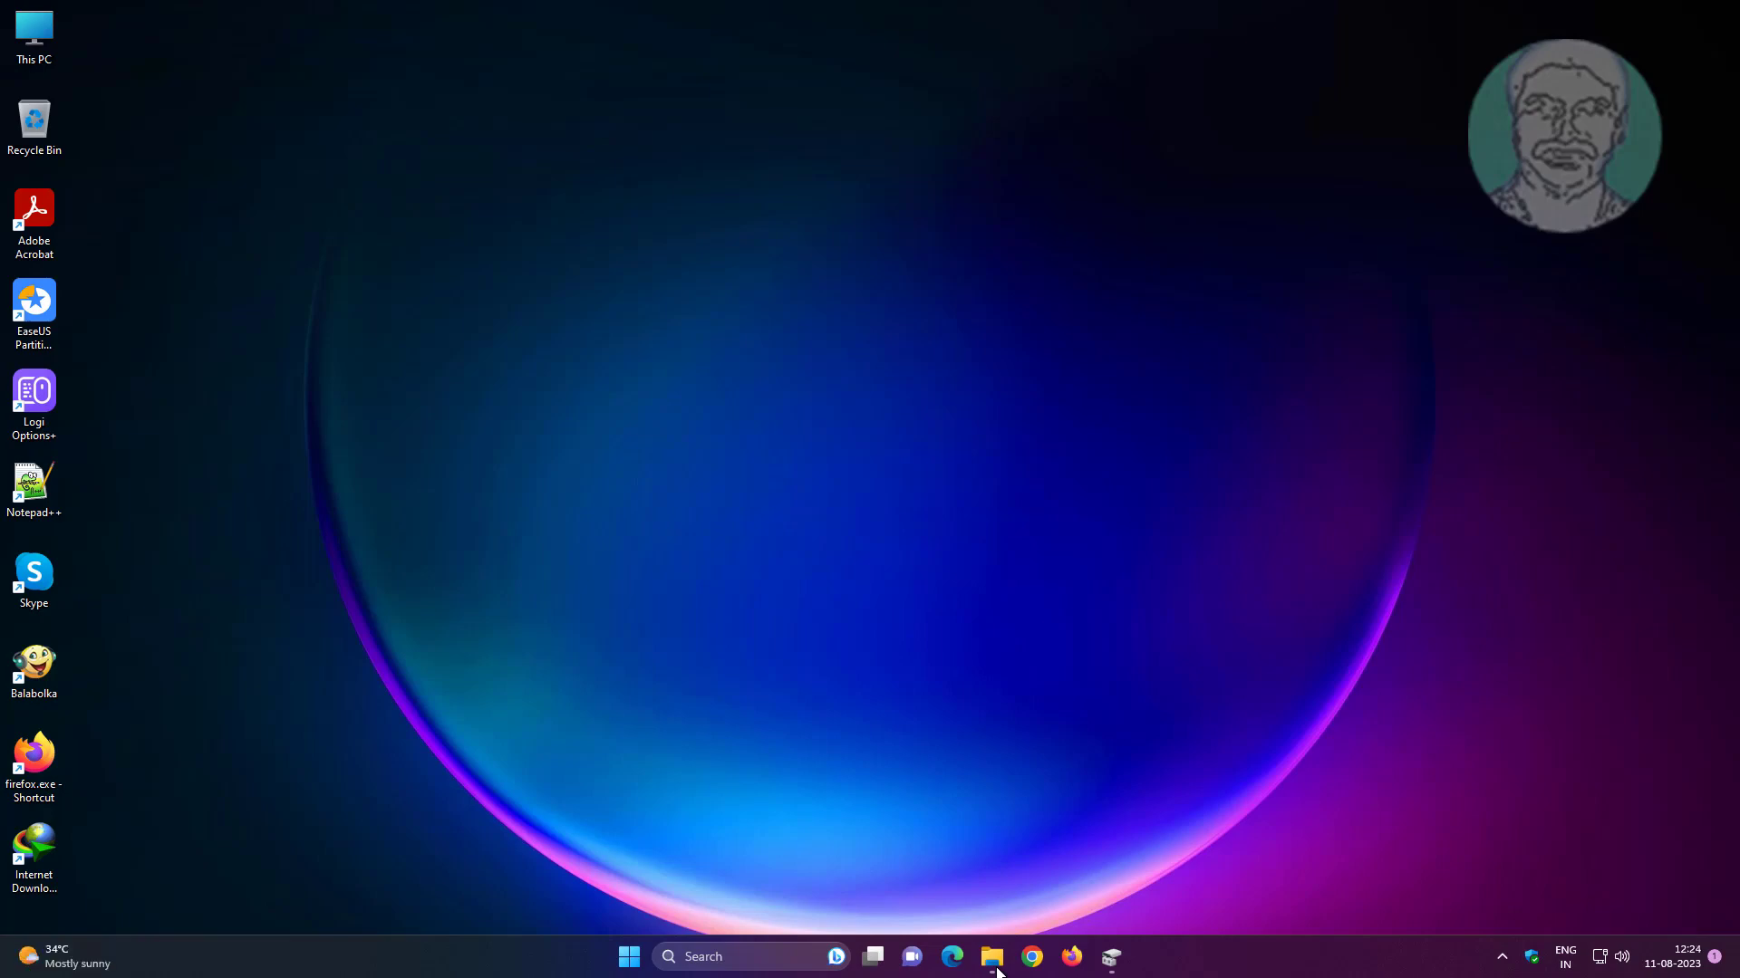
# View the contents of New Volume (E:) in File Explorer and return to This PC
pyautogui.click(994, 962)
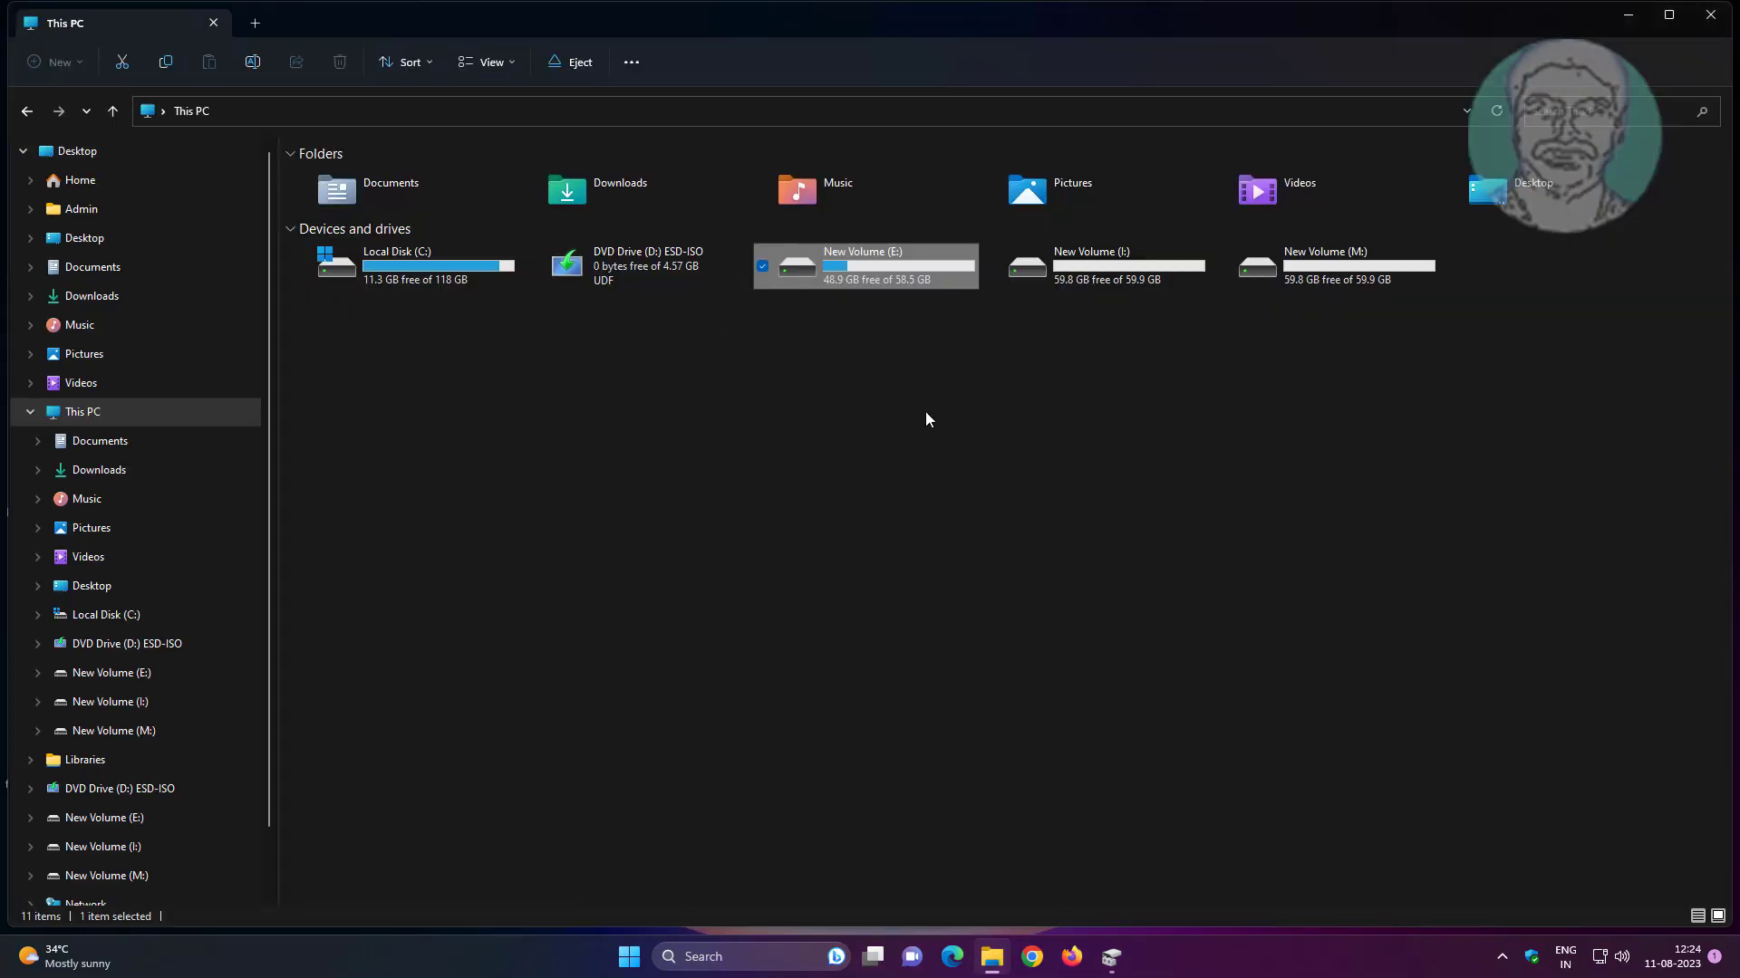
pyautogui.doubleClick(856, 275)
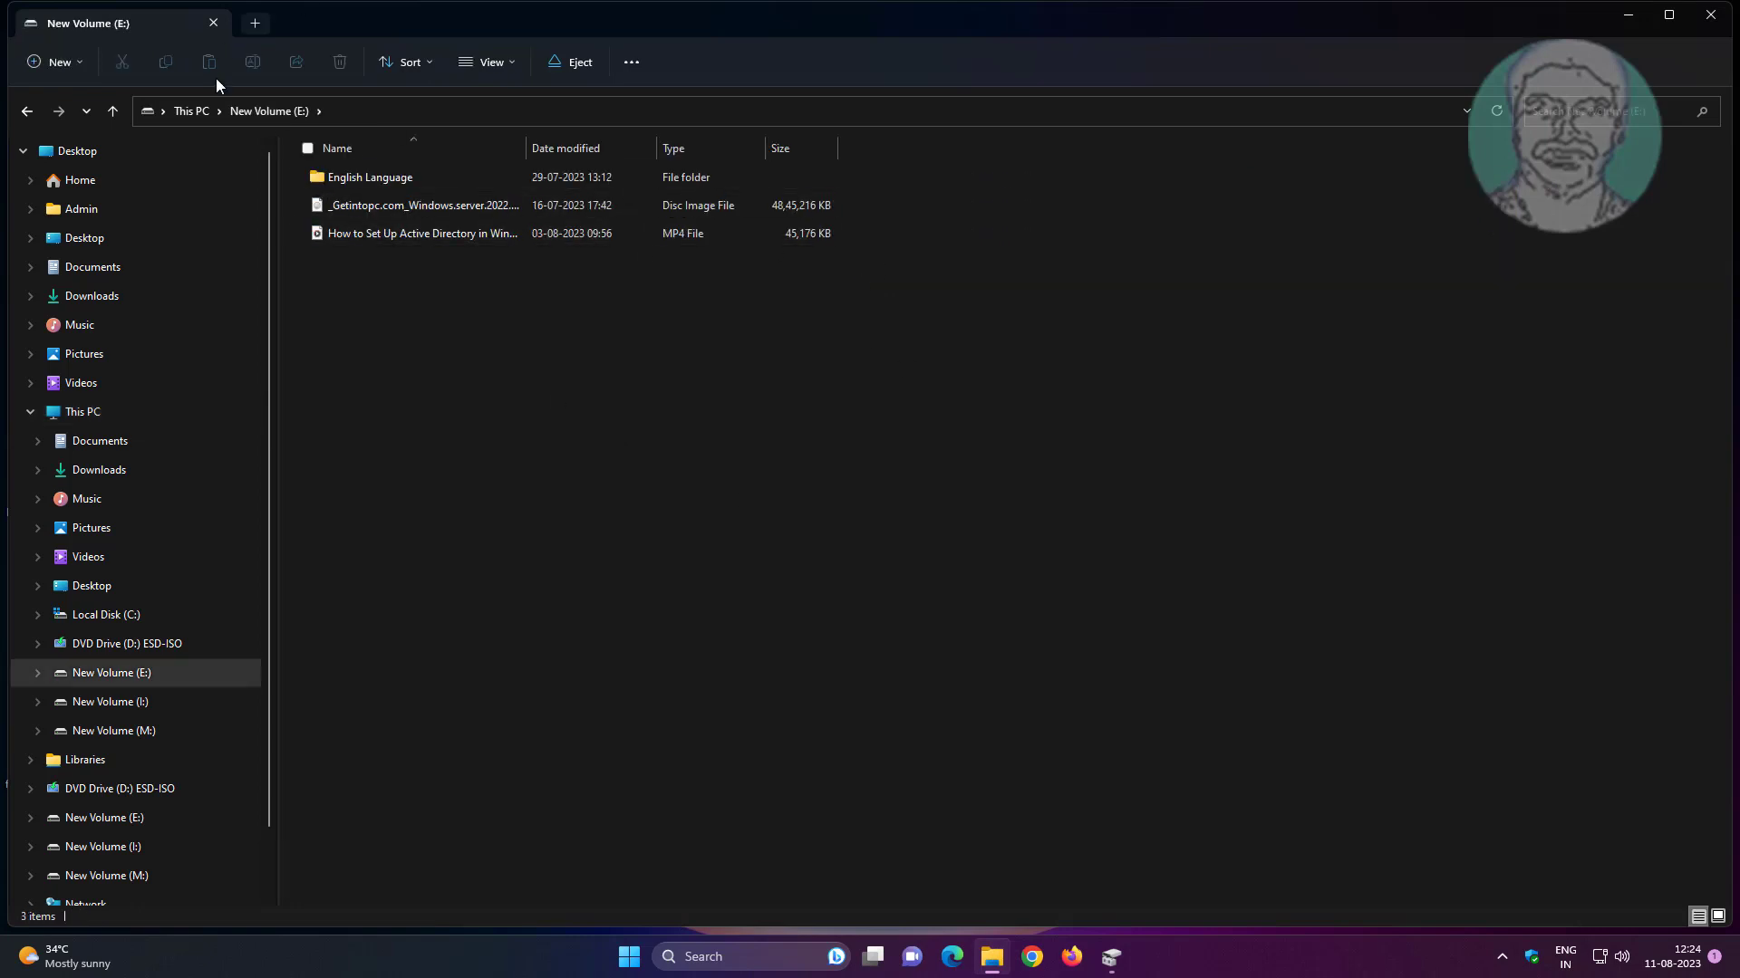
pyautogui.click(112, 112)
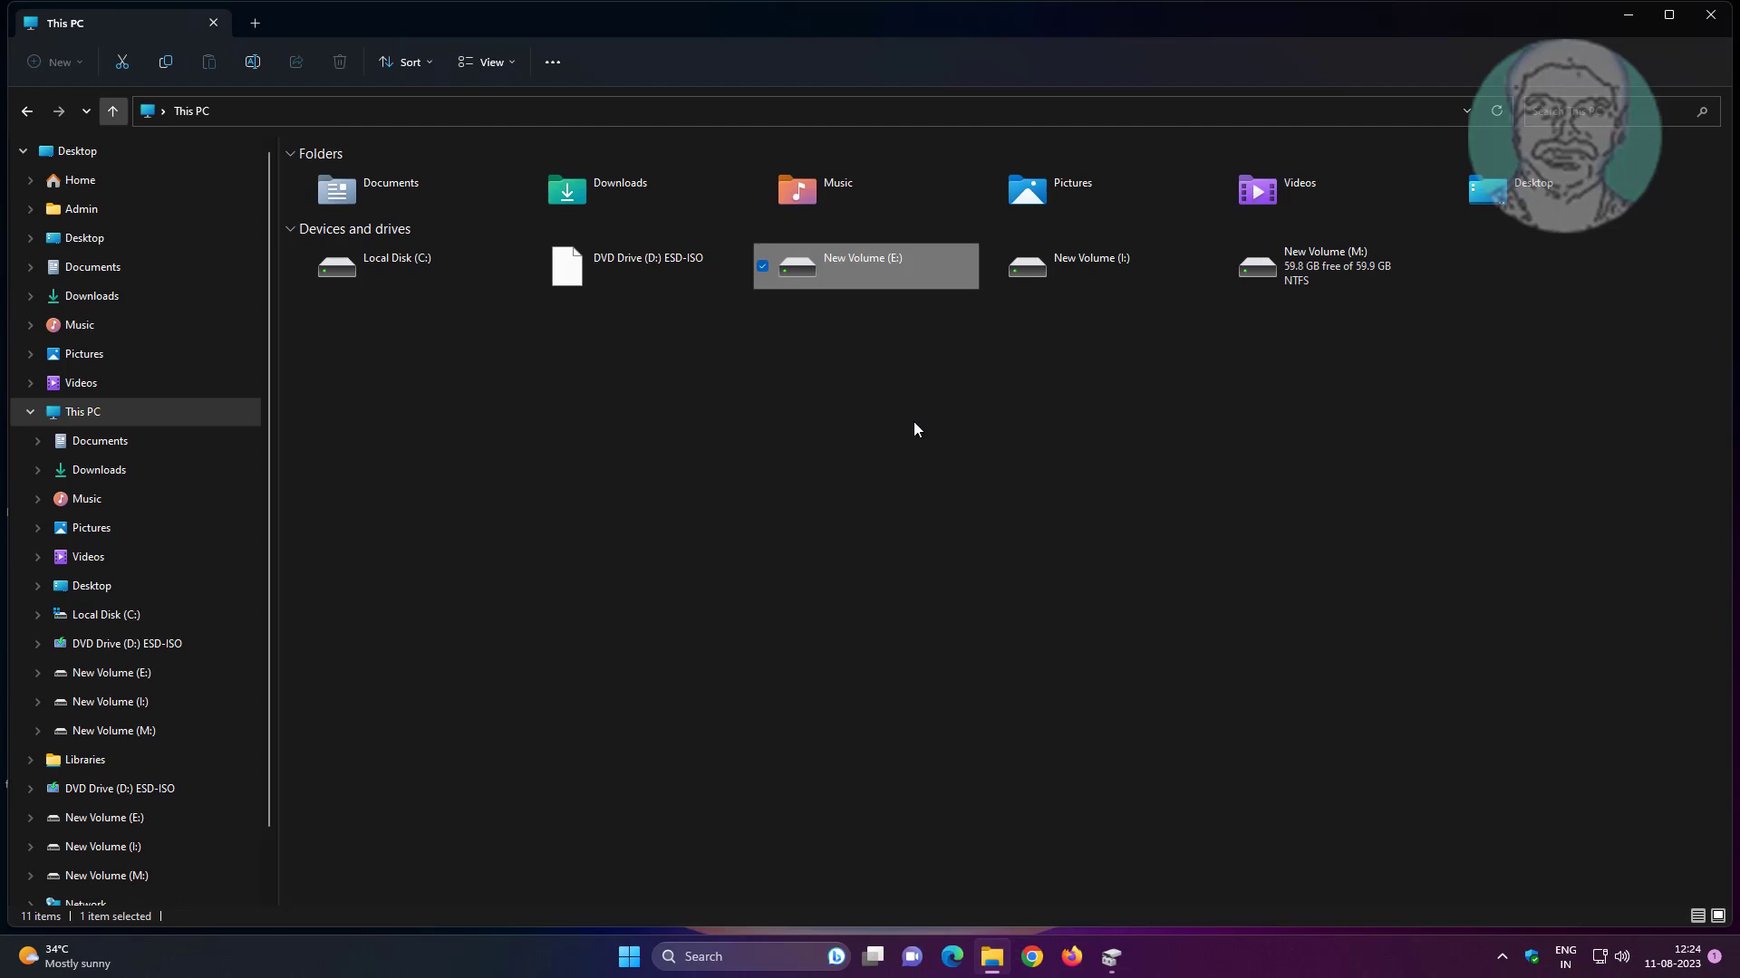
# Open the advanced security settings from the properties of New Volume (E:)
pyautogui.rightClick(900, 269)
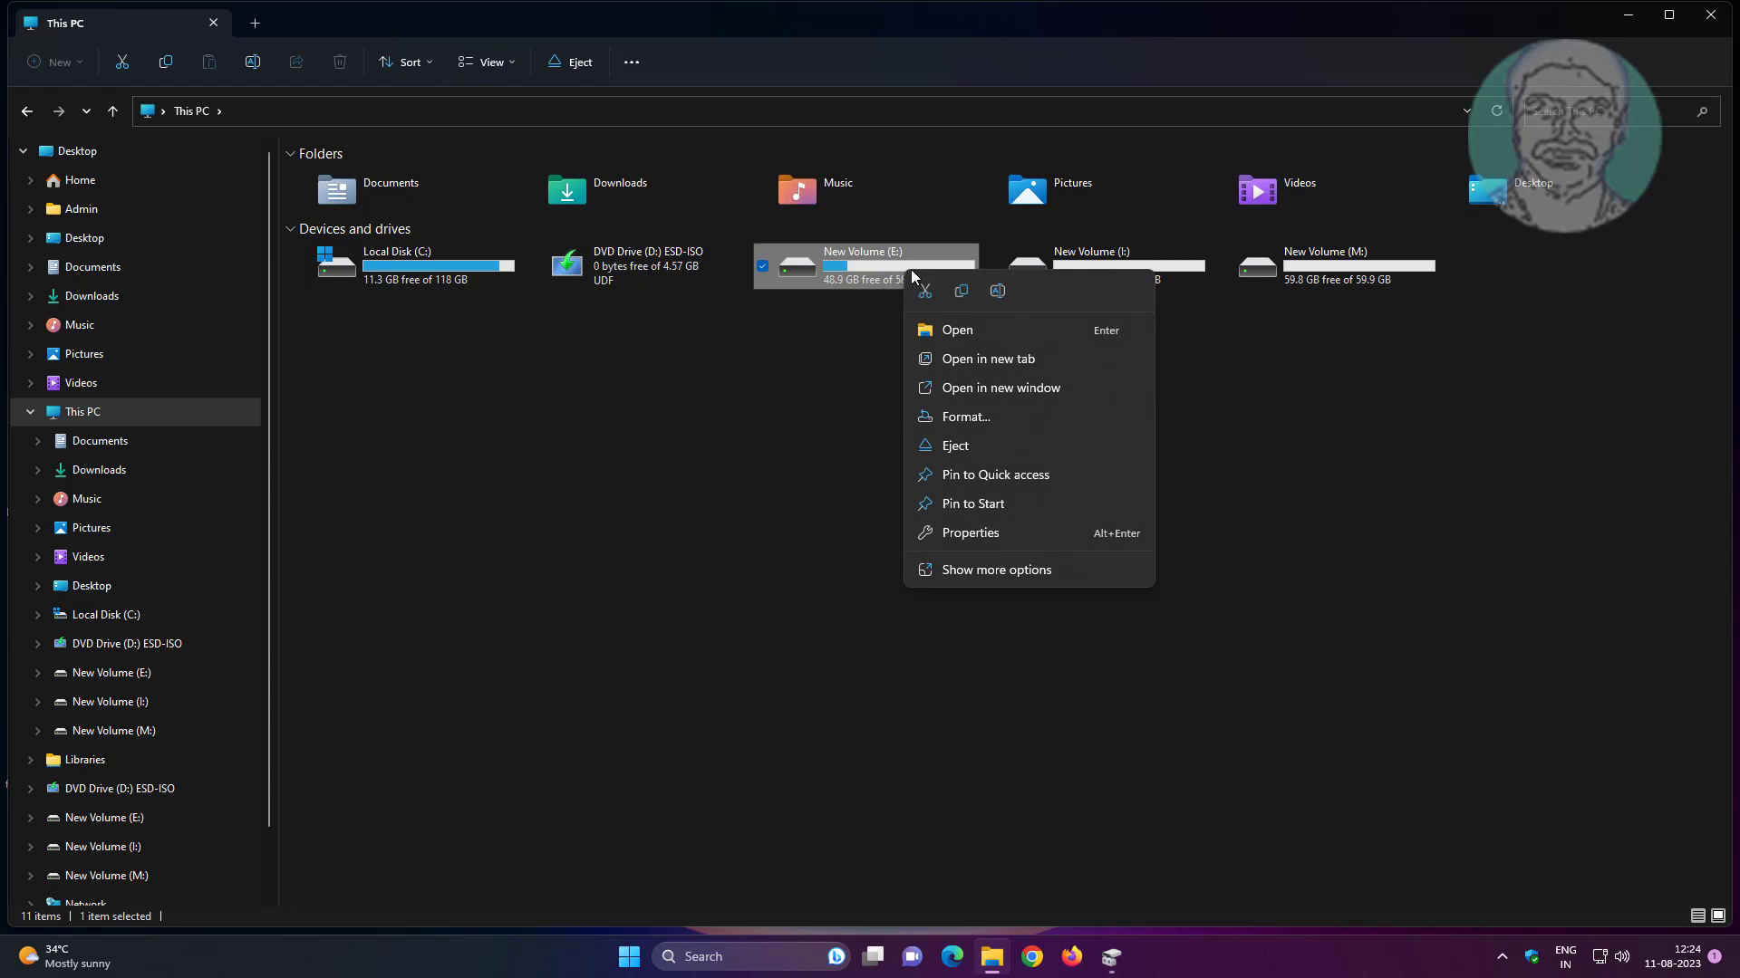
pyautogui.click(1010, 569)
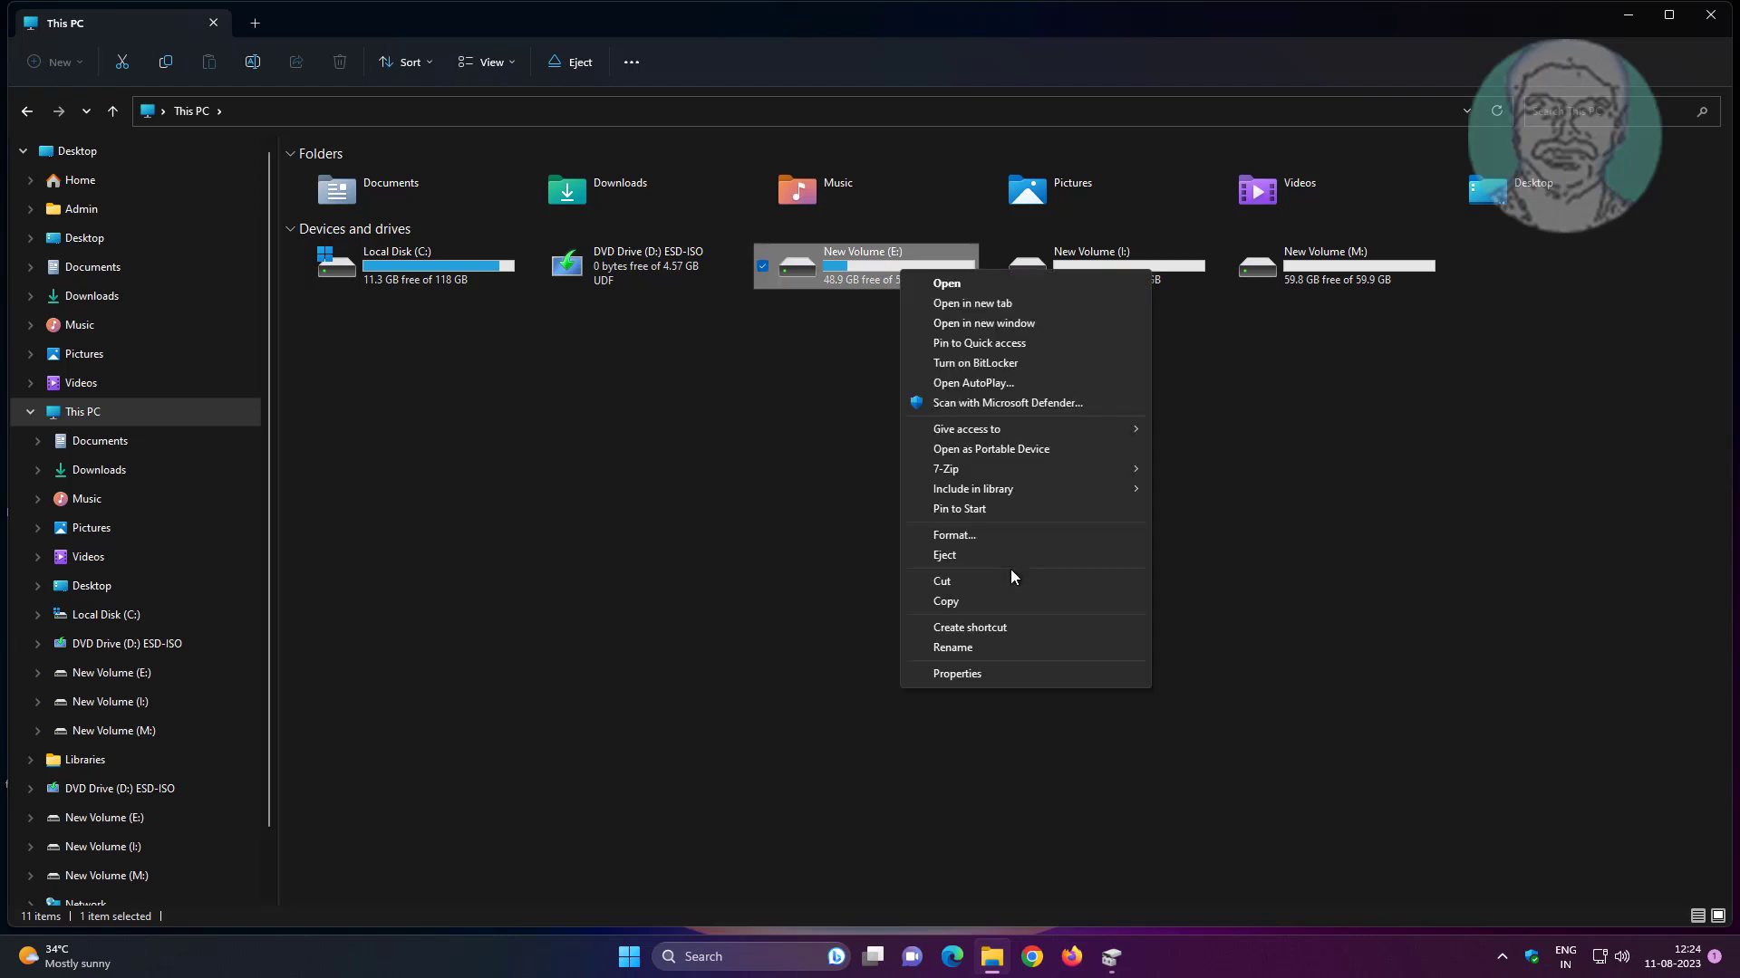
pyautogui.click(997, 673)
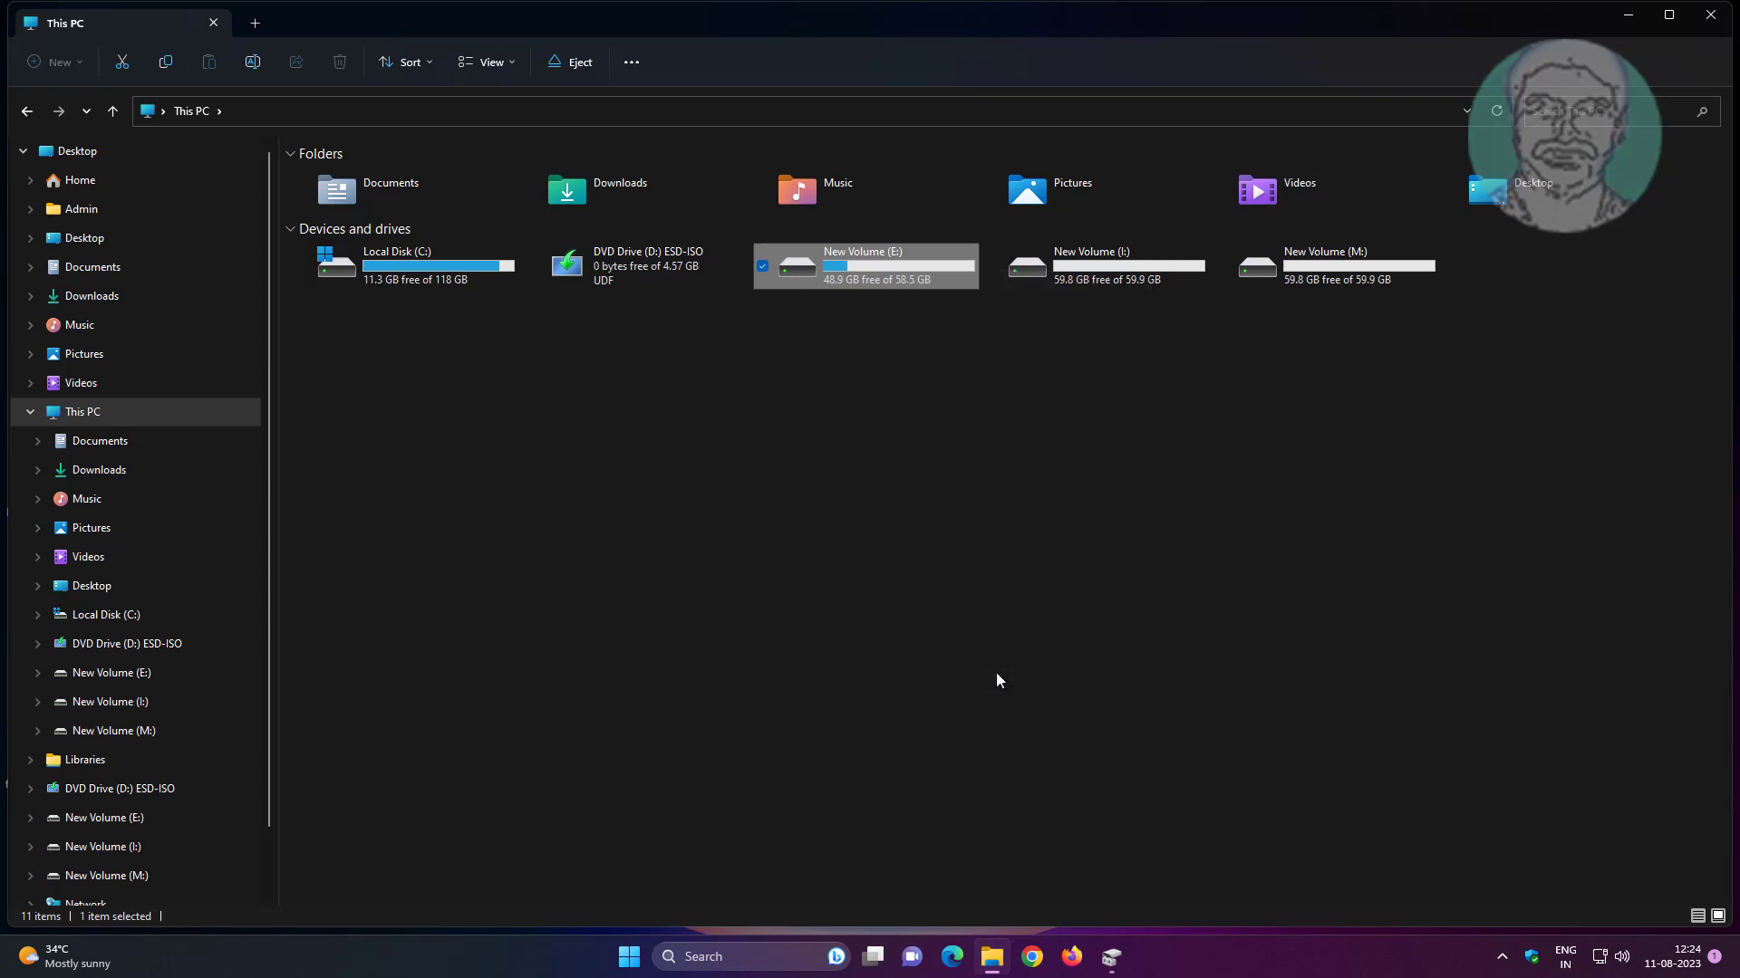
pyautogui.click(966, 315)
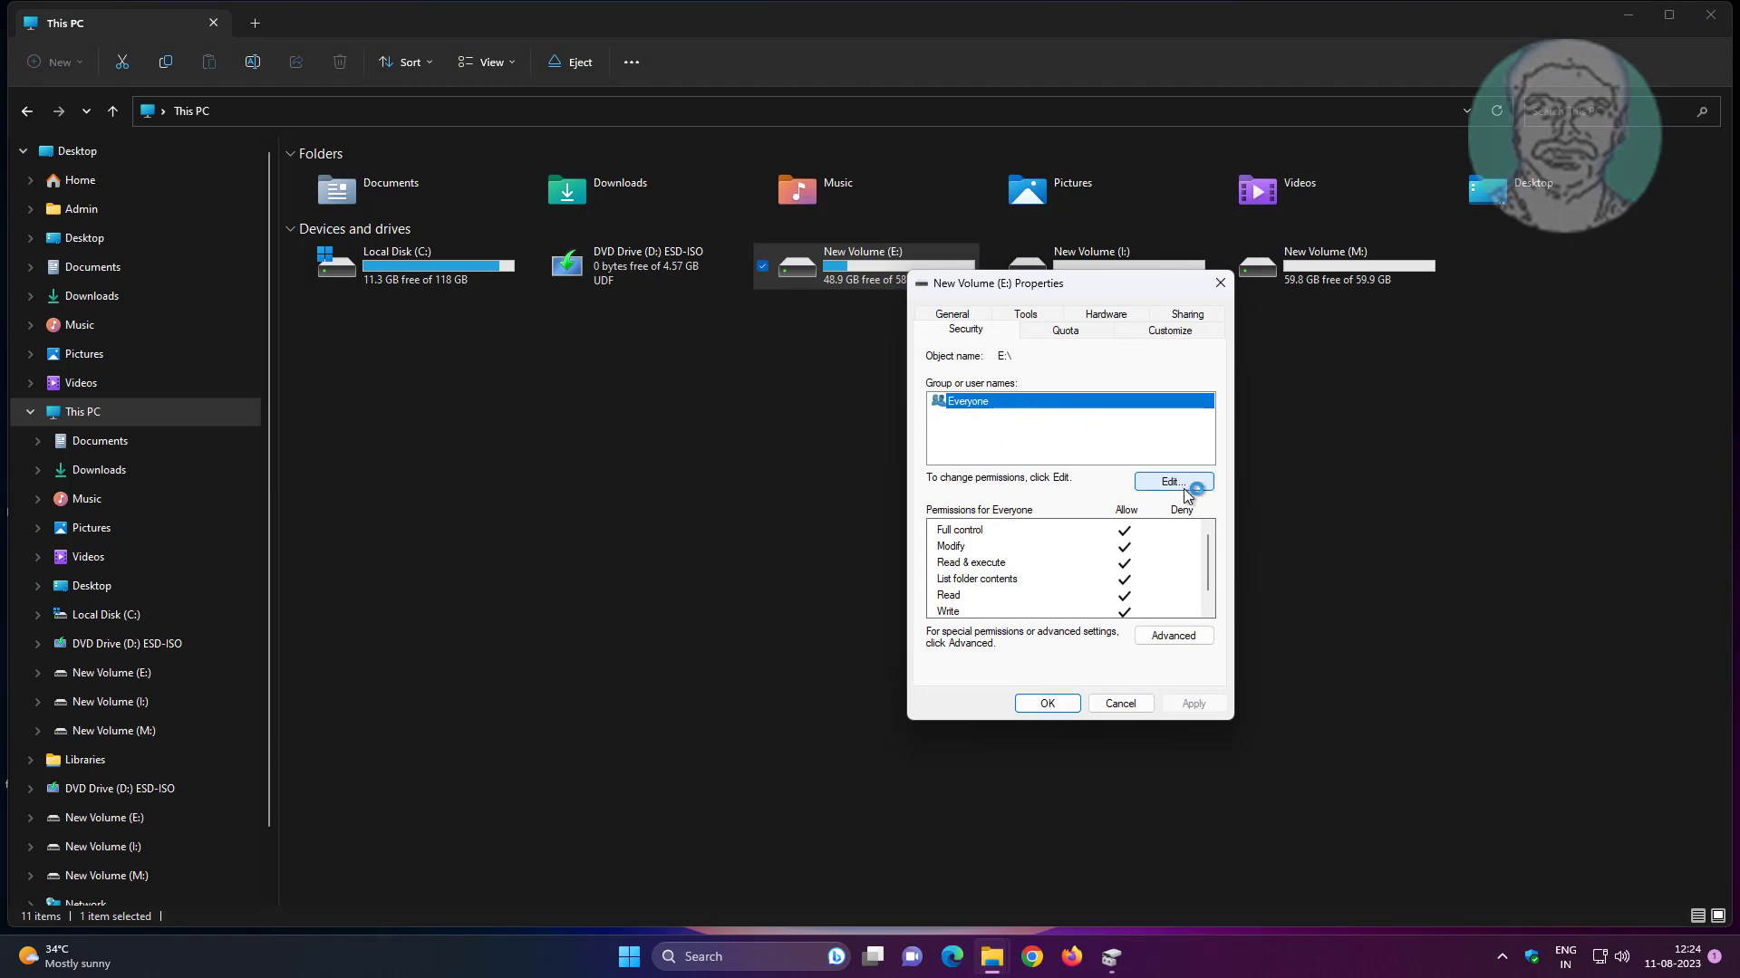
pyautogui.click(1174, 636)
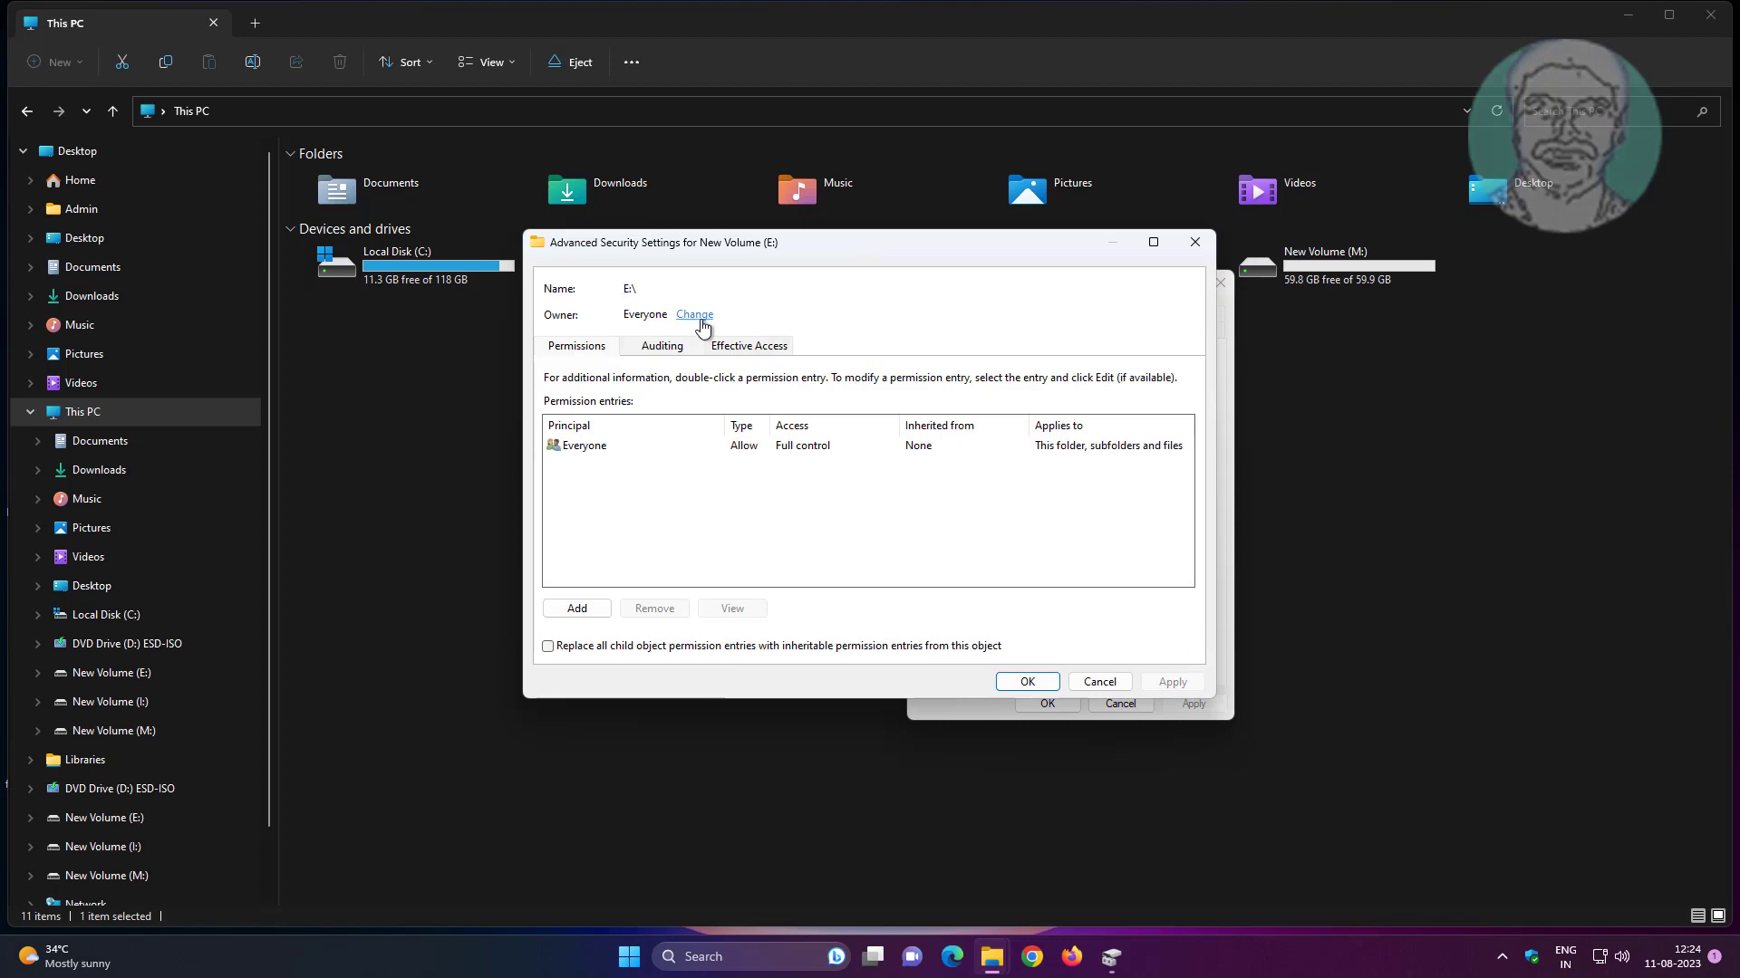
# Set the drive's owner to Everyone, including subcontainers and objects, and apply it with Full Control permissions on the restricted system directory
pyautogui.click(695, 317)
pyautogui.write('ever')
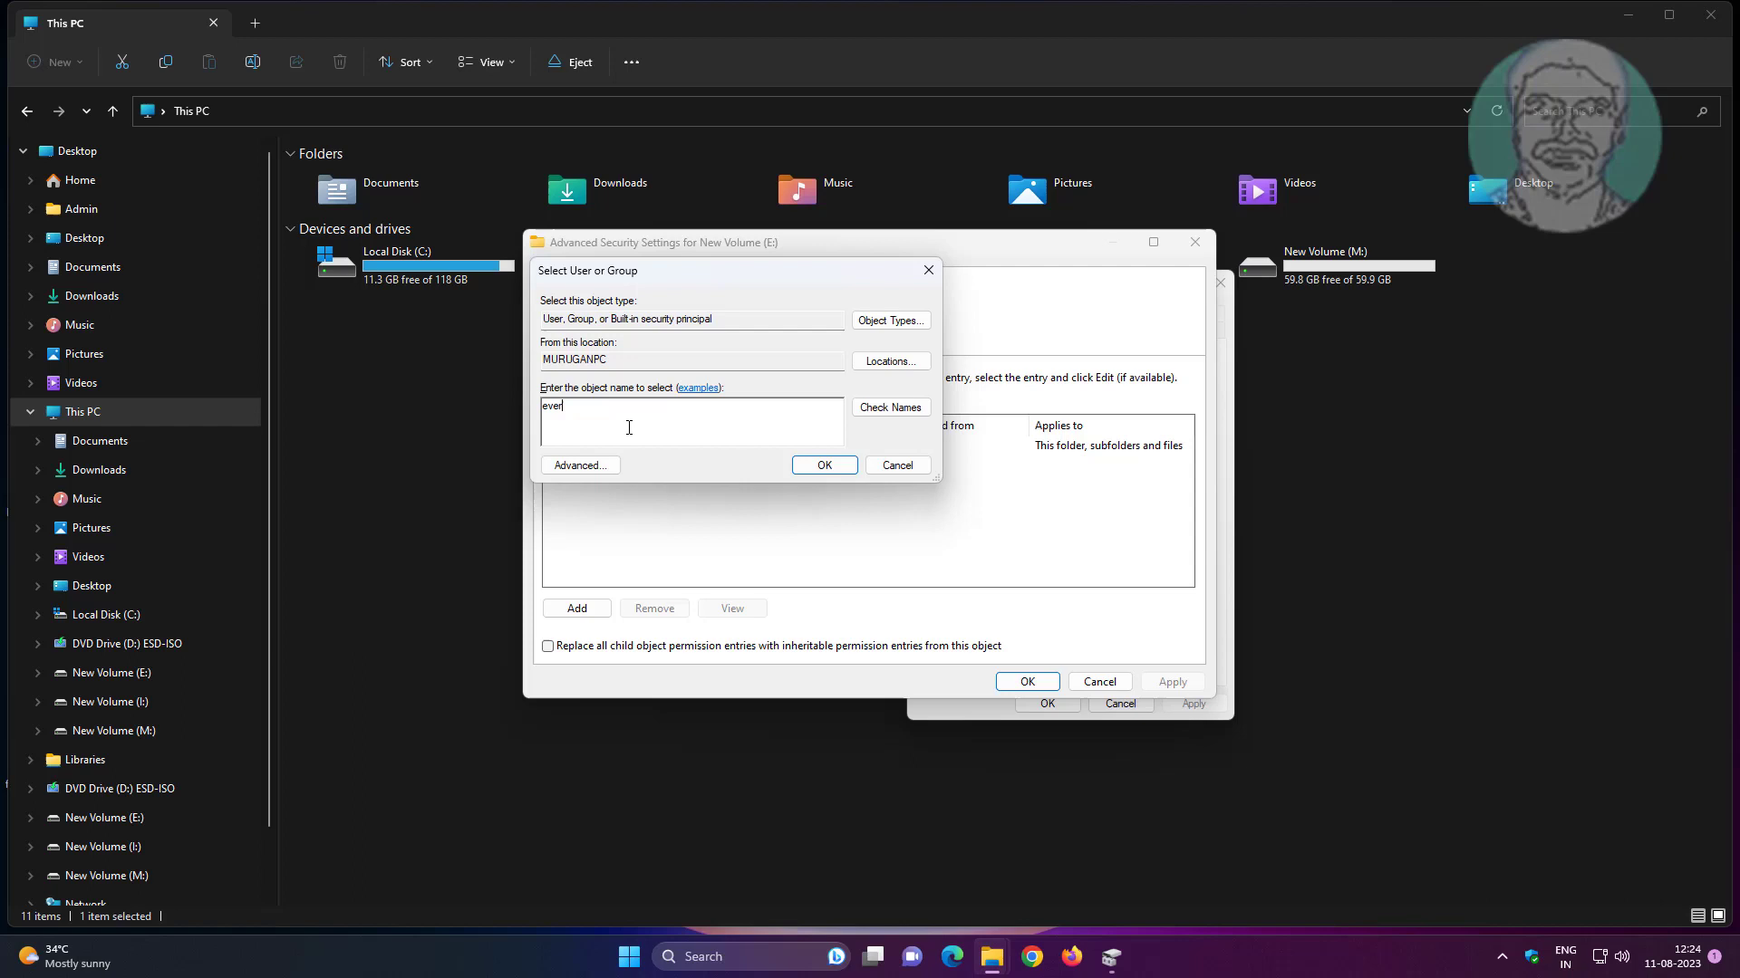
pyautogui.write('yone')
pyautogui.click(823, 464)
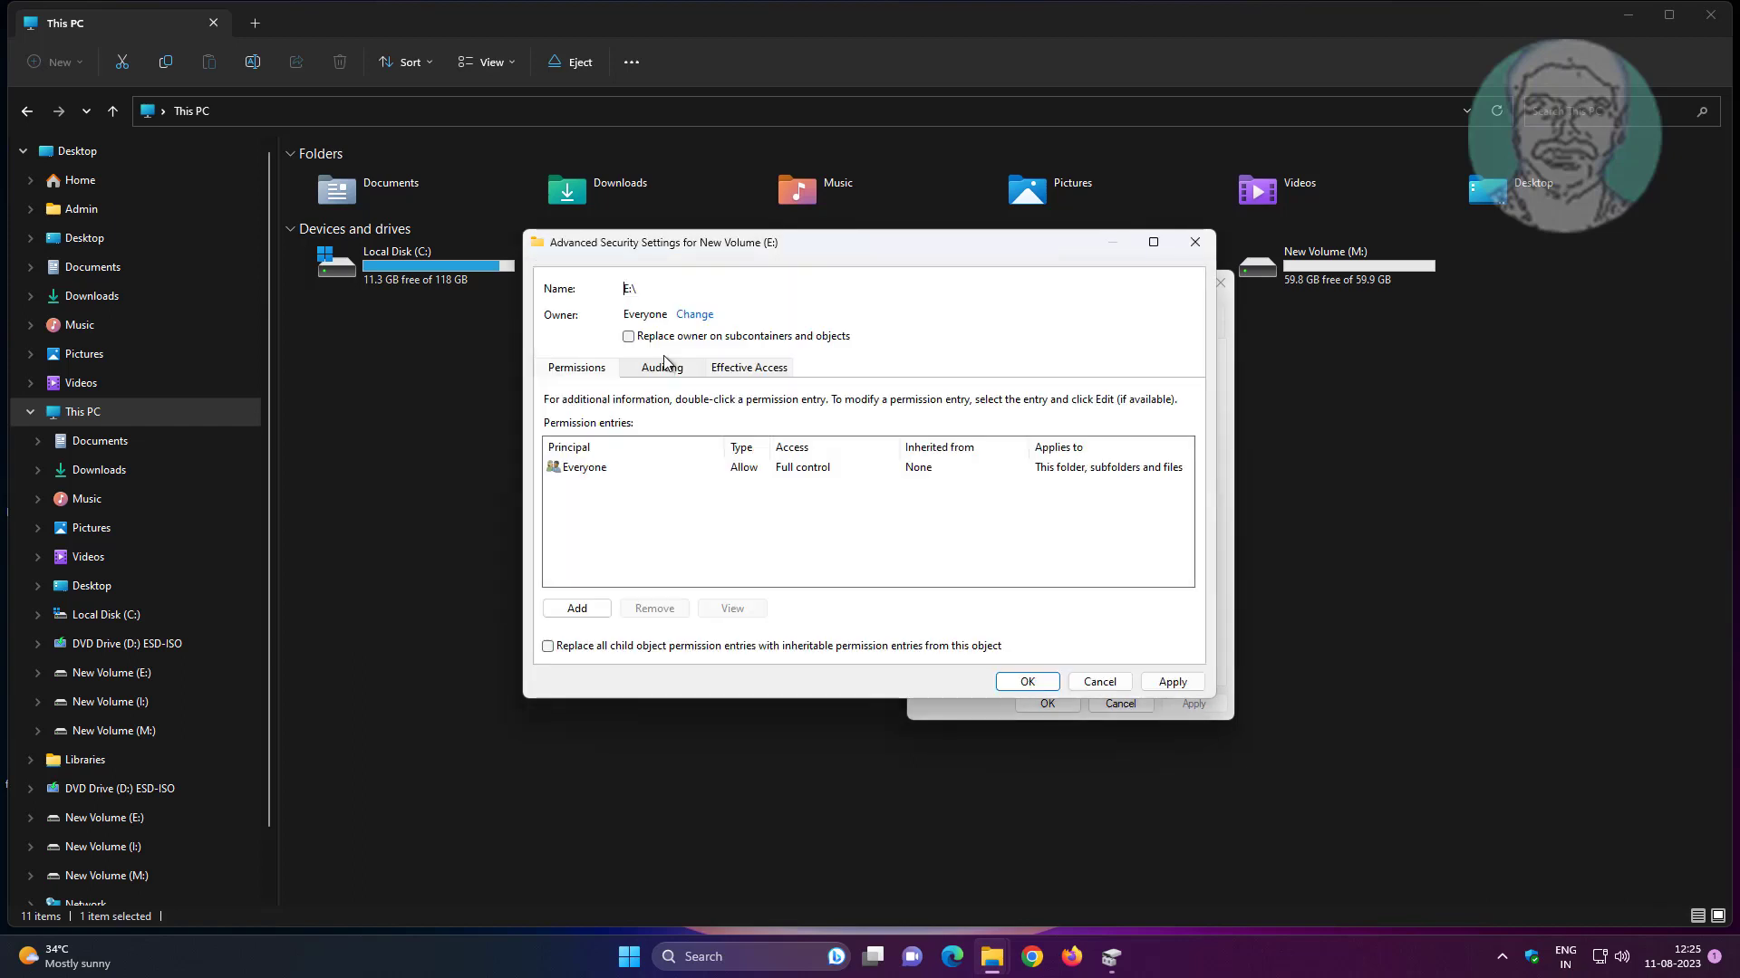
pyautogui.click(628, 336)
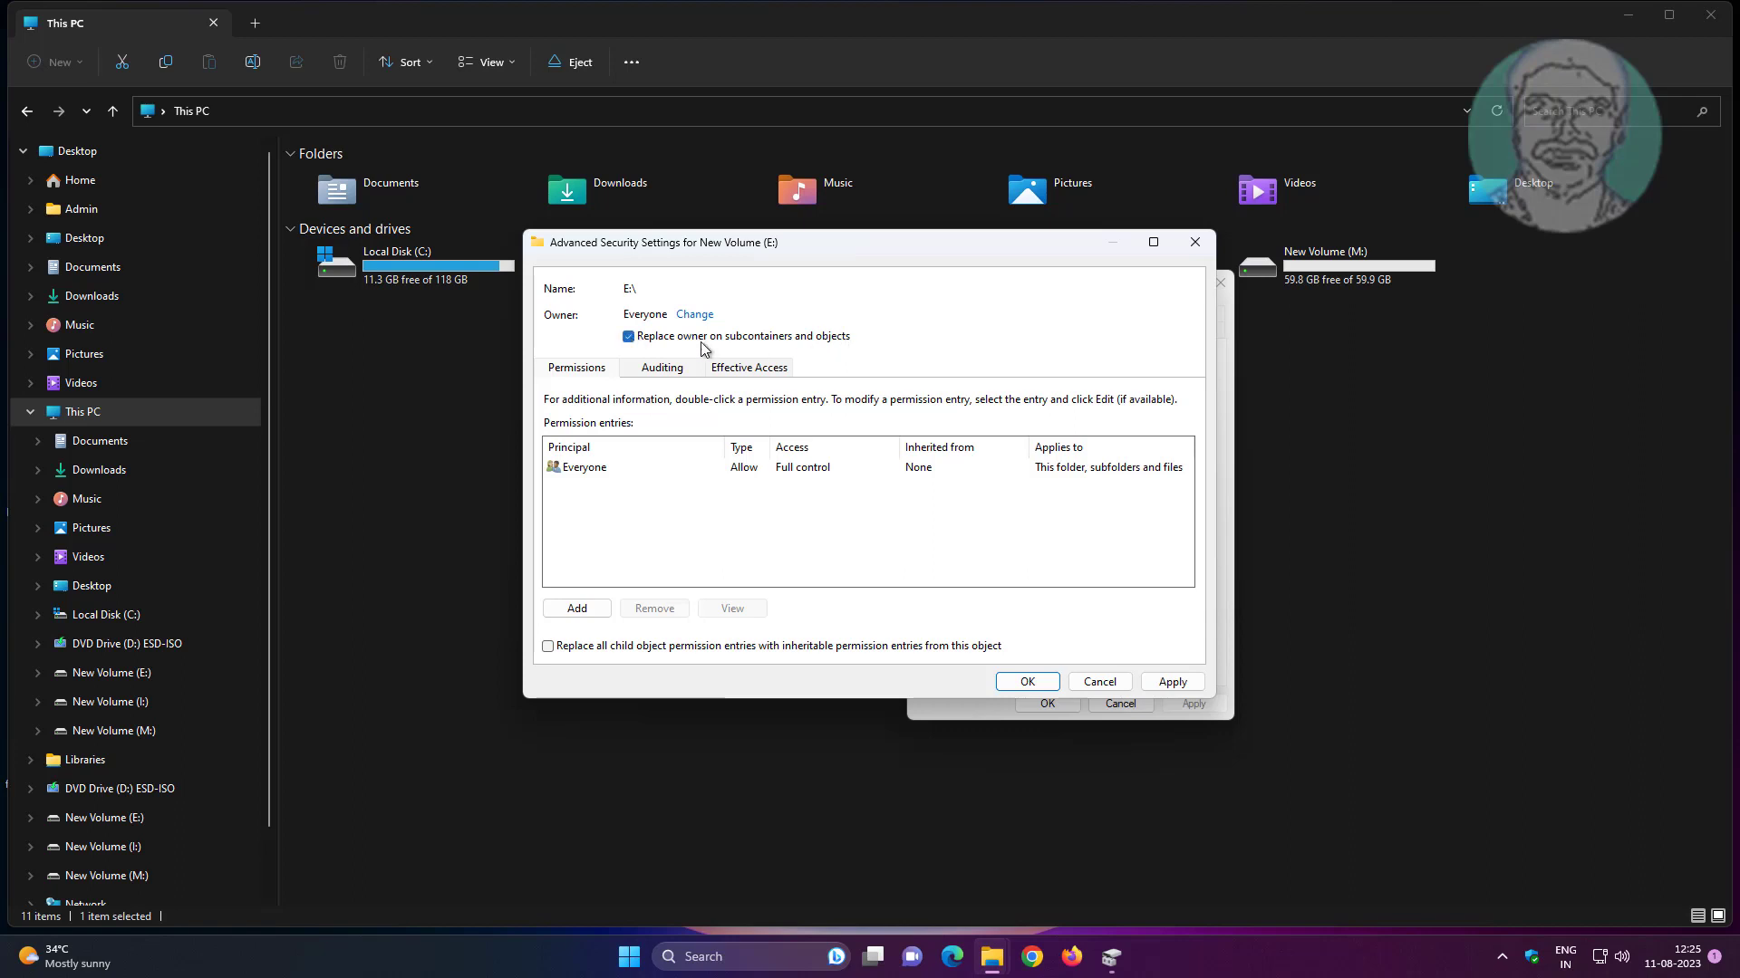
pyautogui.click(1180, 683)
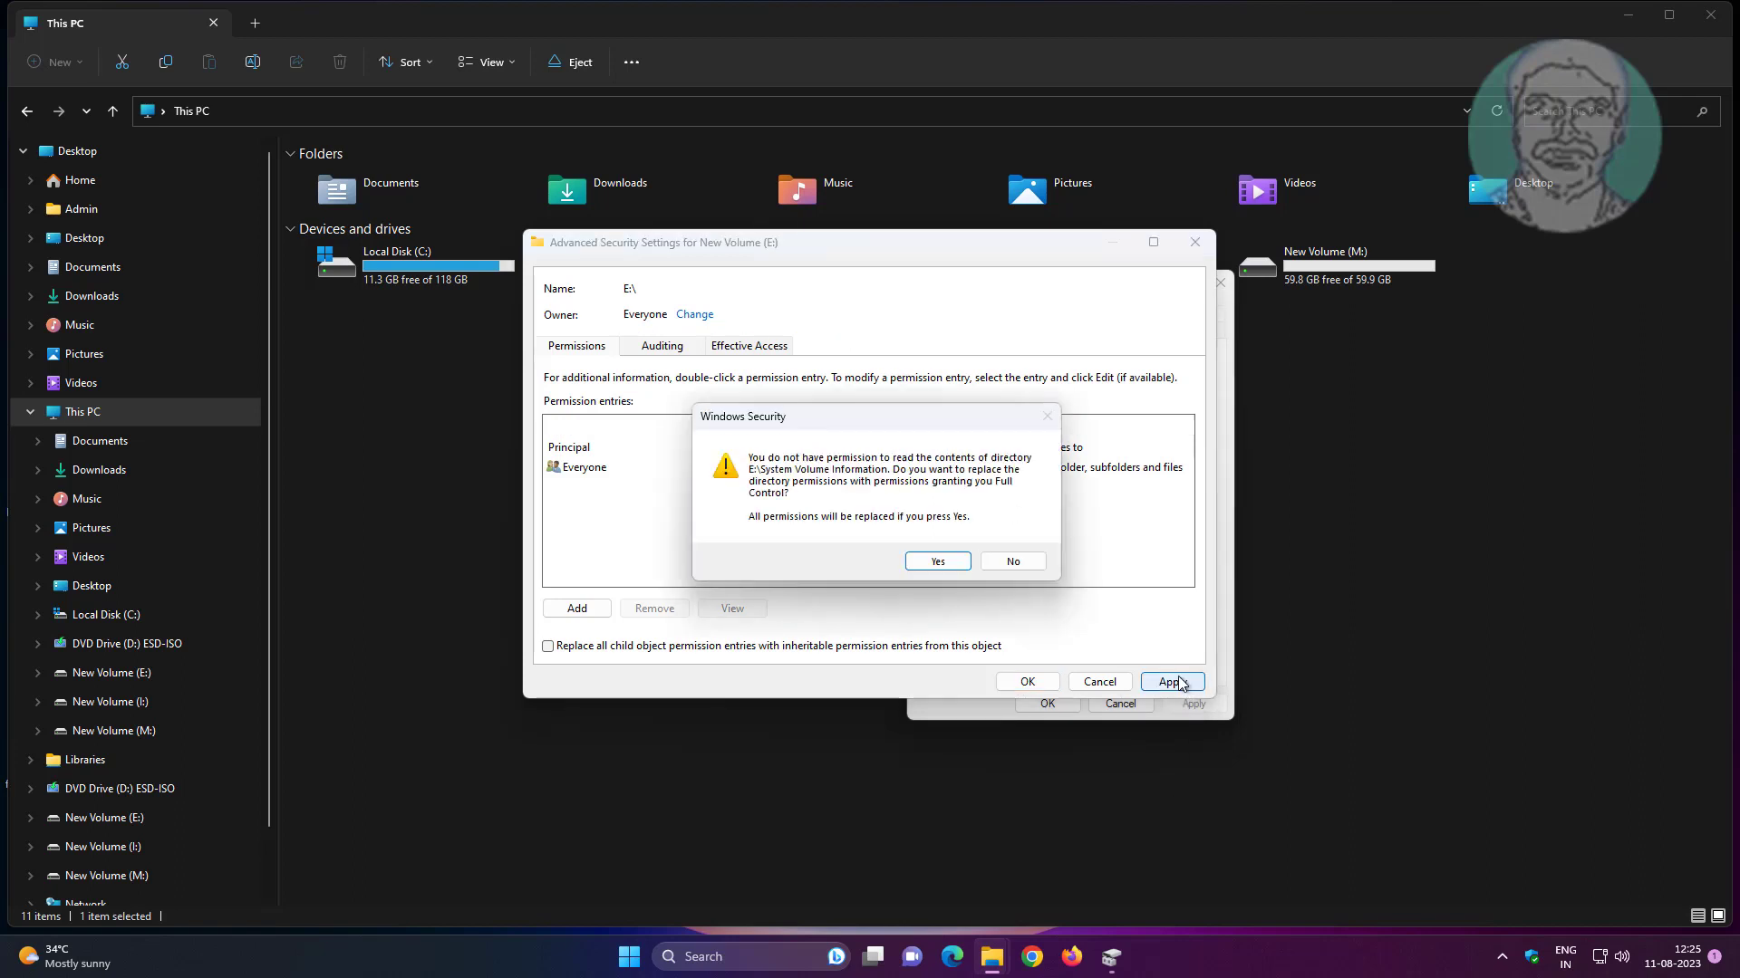
pyautogui.click(948, 563)
pyautogui.click(1002, 544)
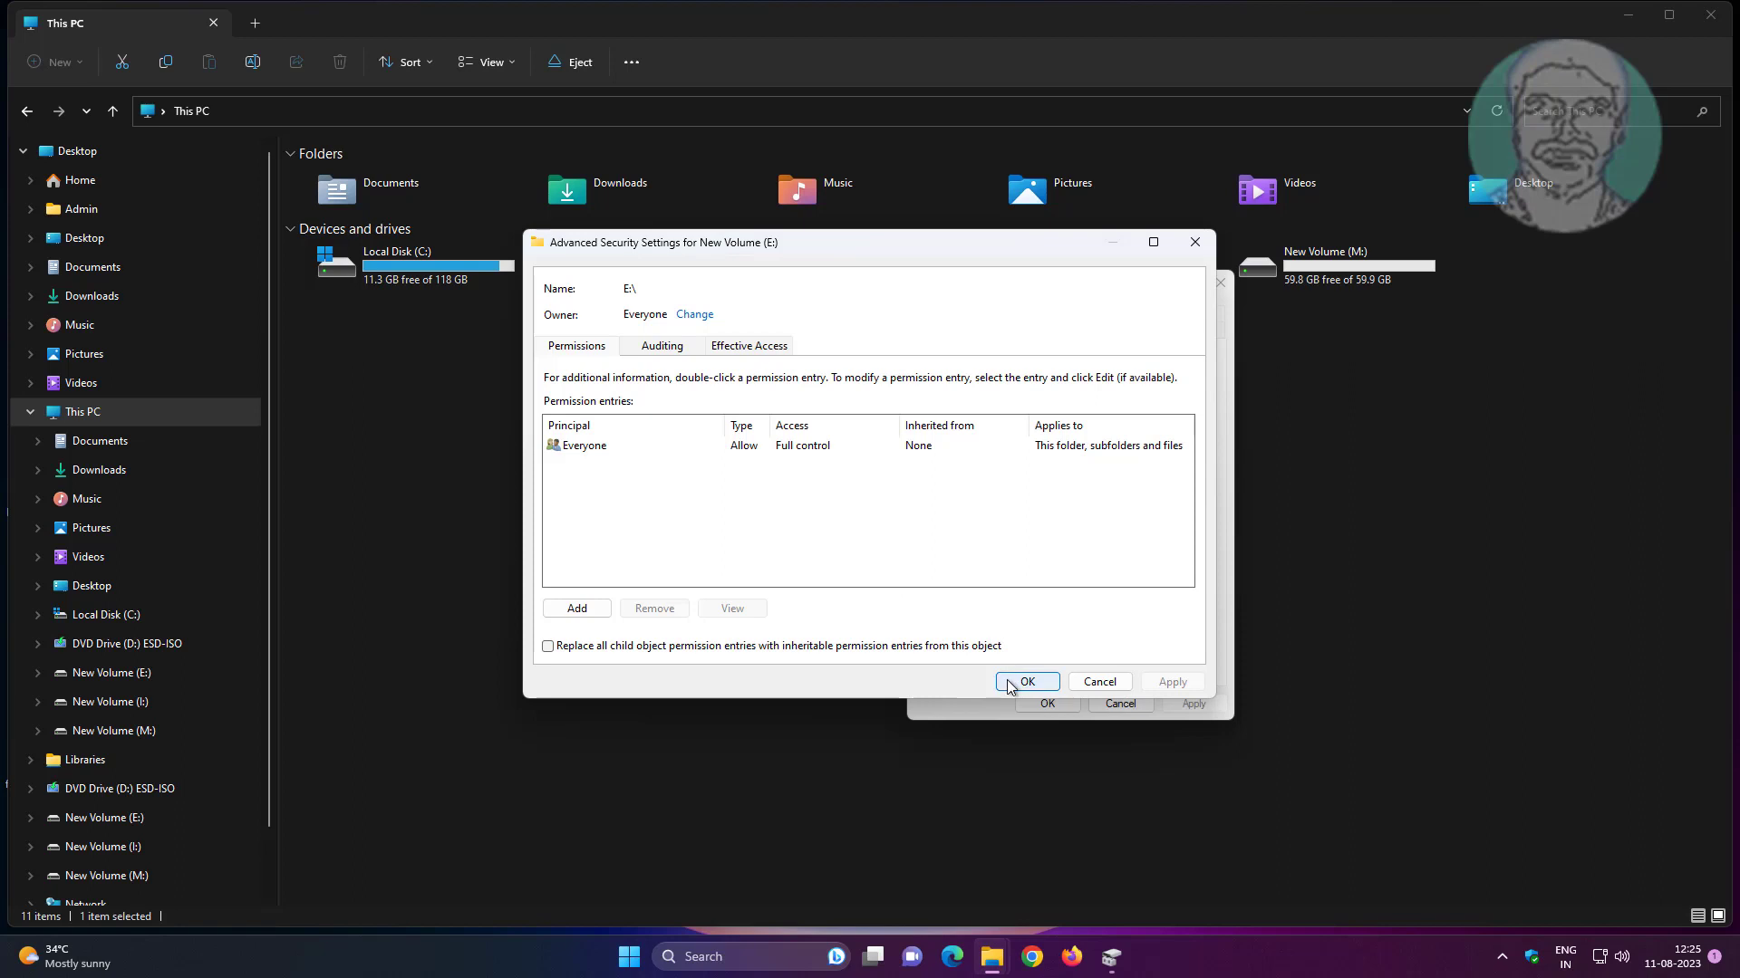
# Replace all child object permission entries with inheritable ones from New Volume (E:), confirm the replacement and close the drive's properties
pyautogui.click(548, 647)
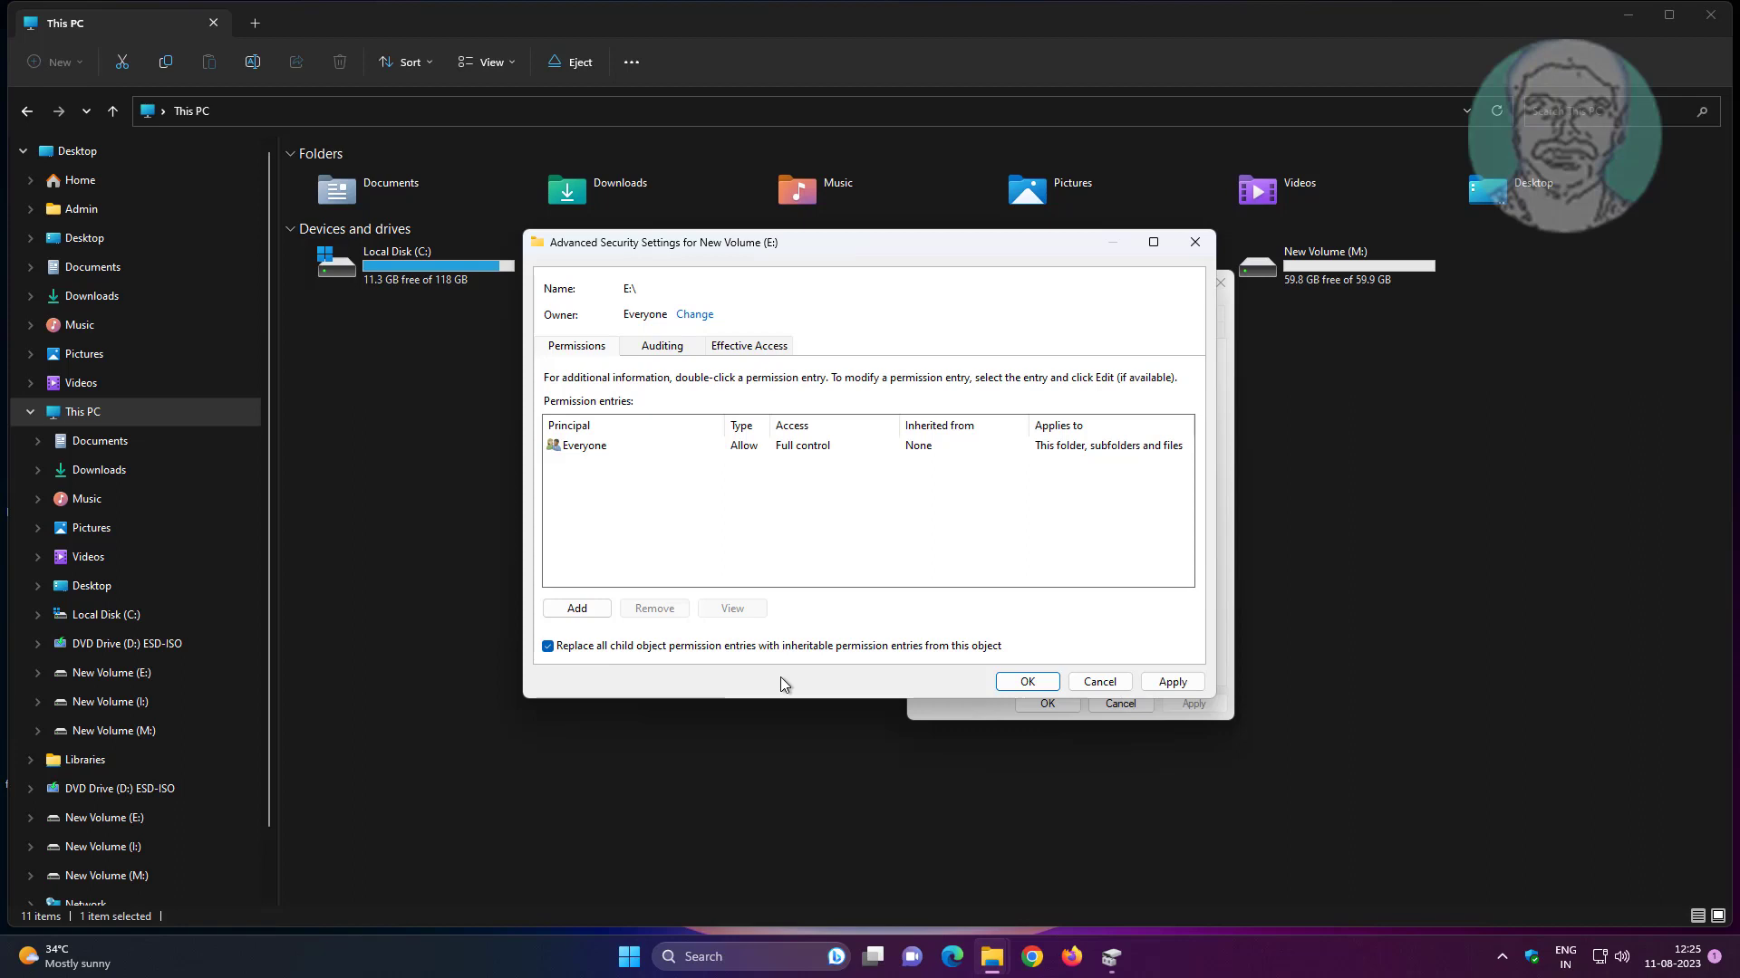
pyautogui.click(1029, 679)
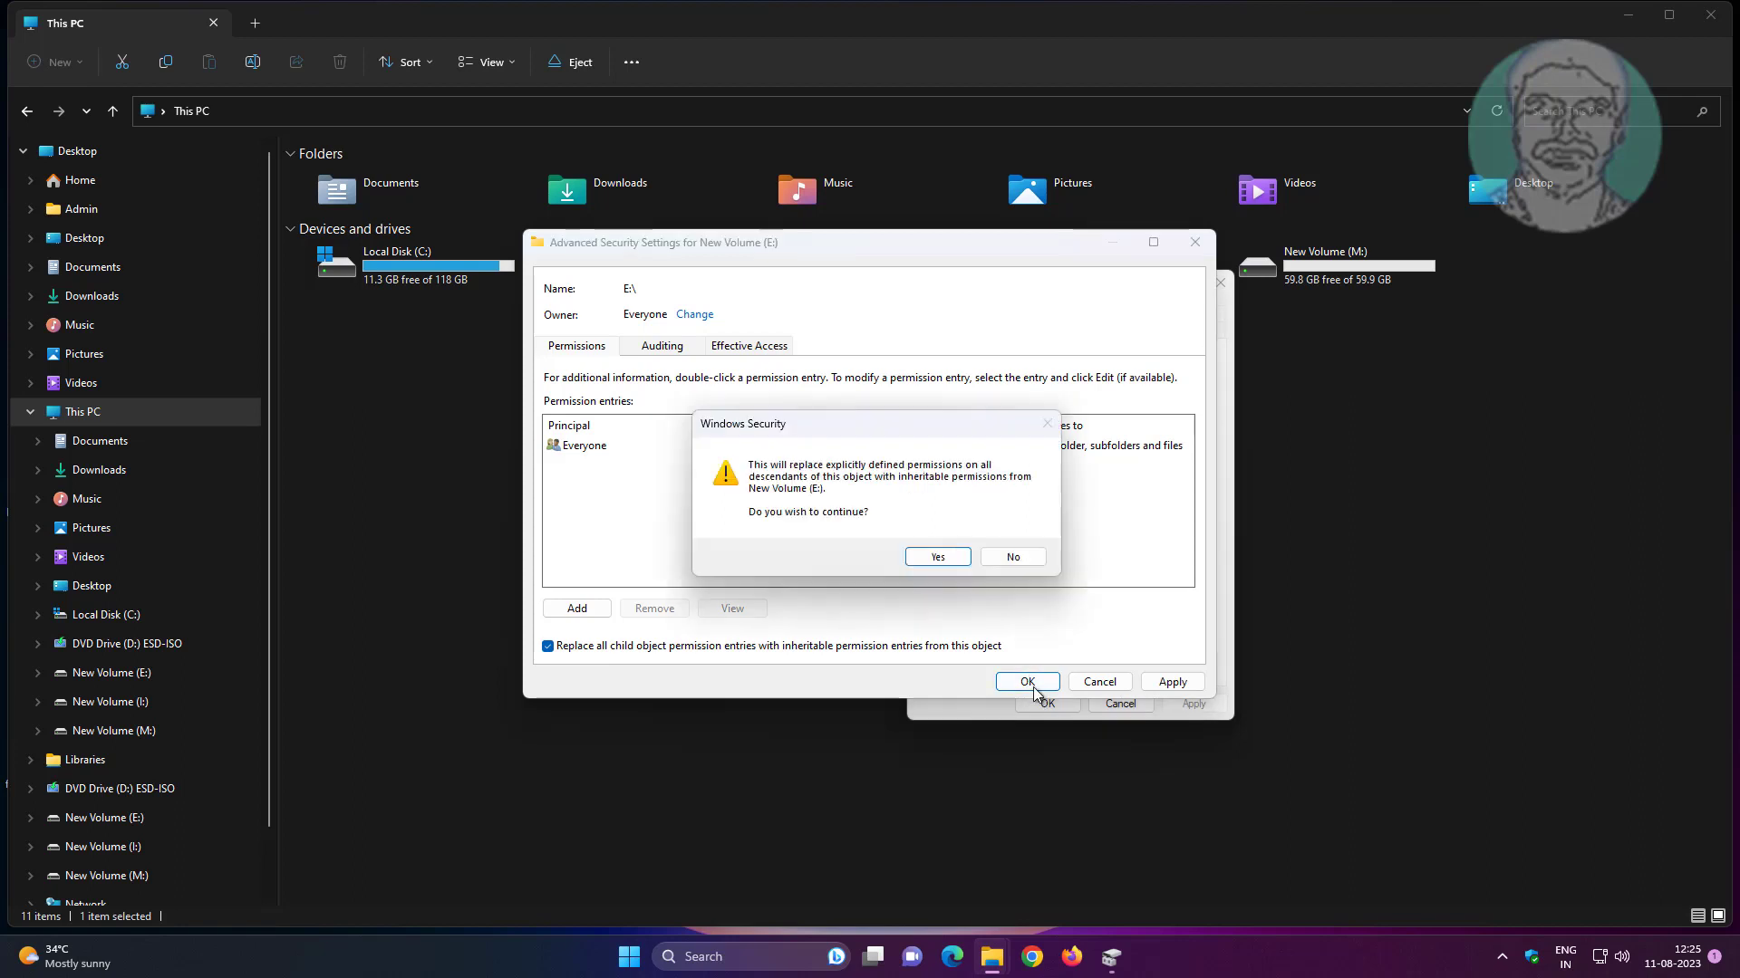
pyautogui.click(955, 571)
pyautogui.press('Return')
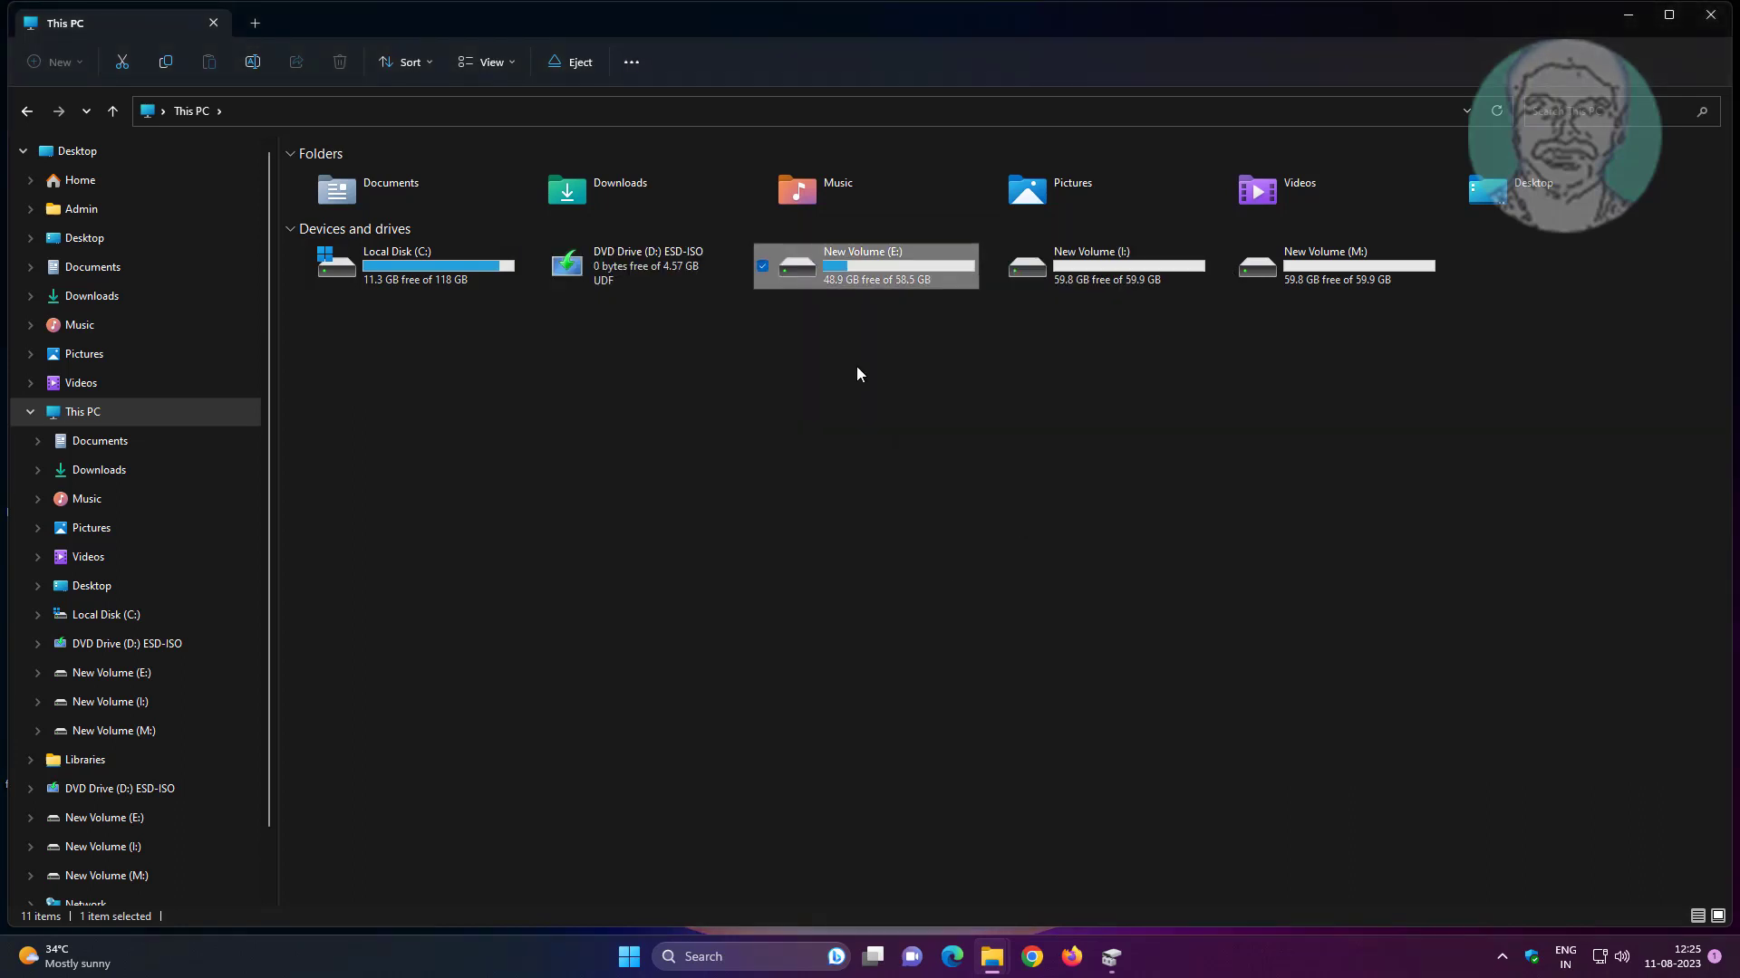
# Open the editable group and user permissions from the security properties of New Volume (E:)
pyautogui.rightClick(911, 275)
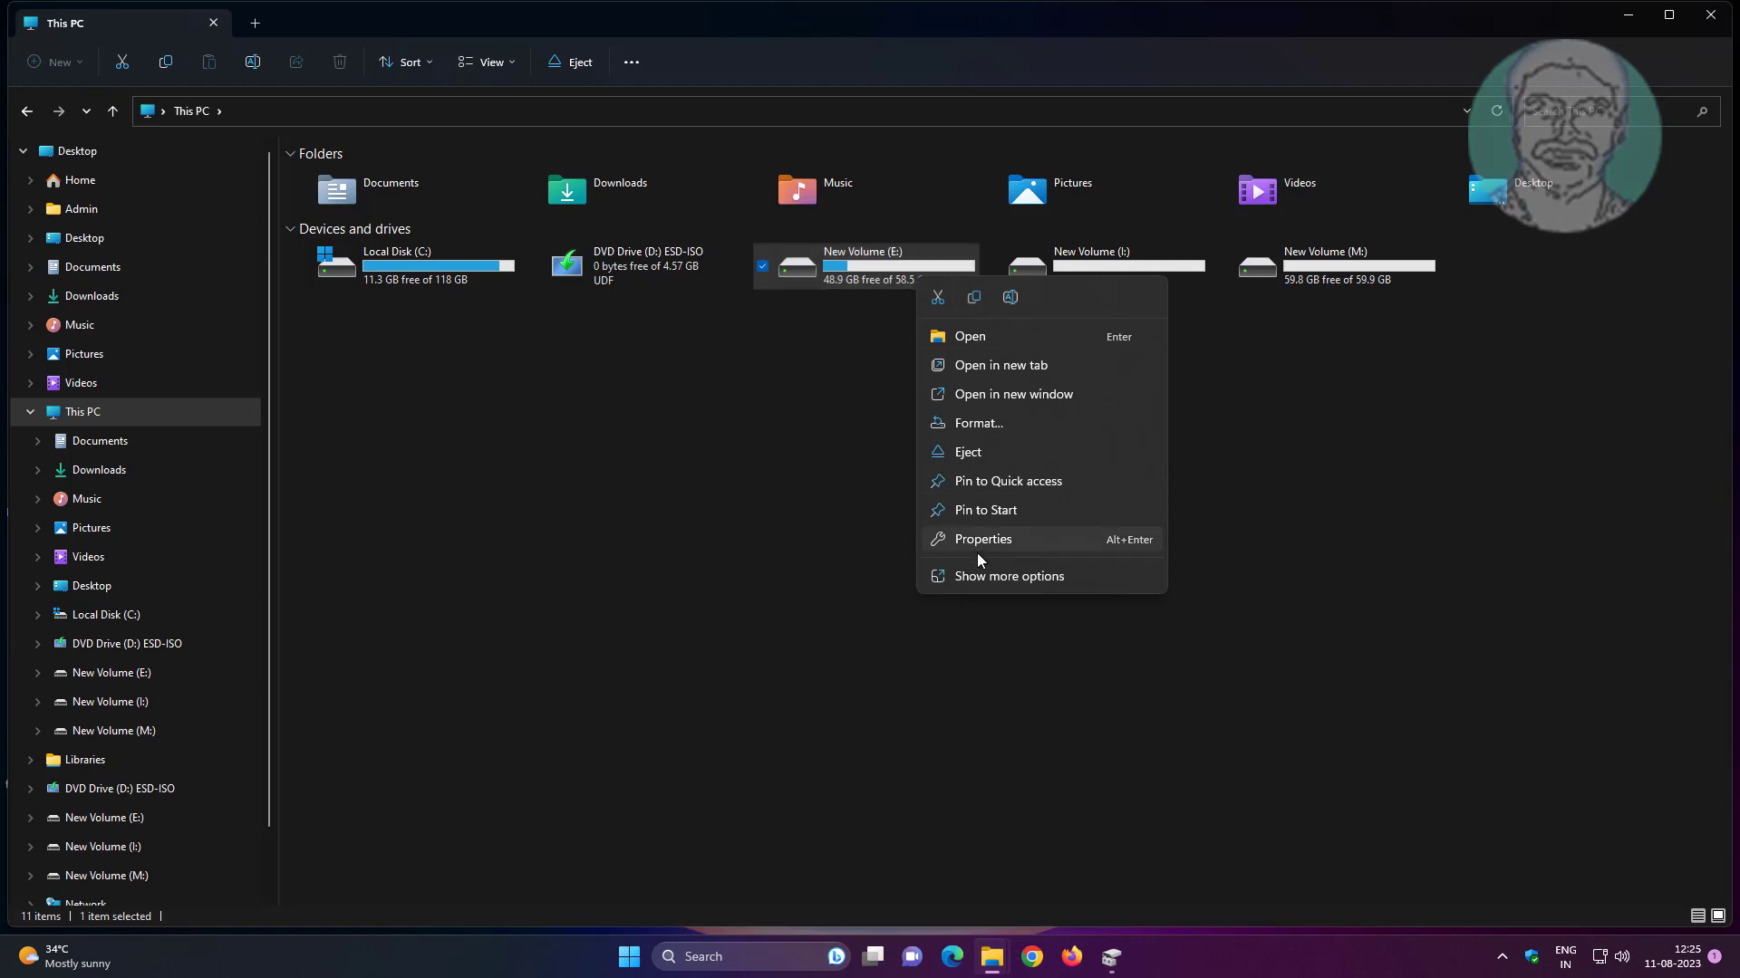
pyautogui.click(981, 580)
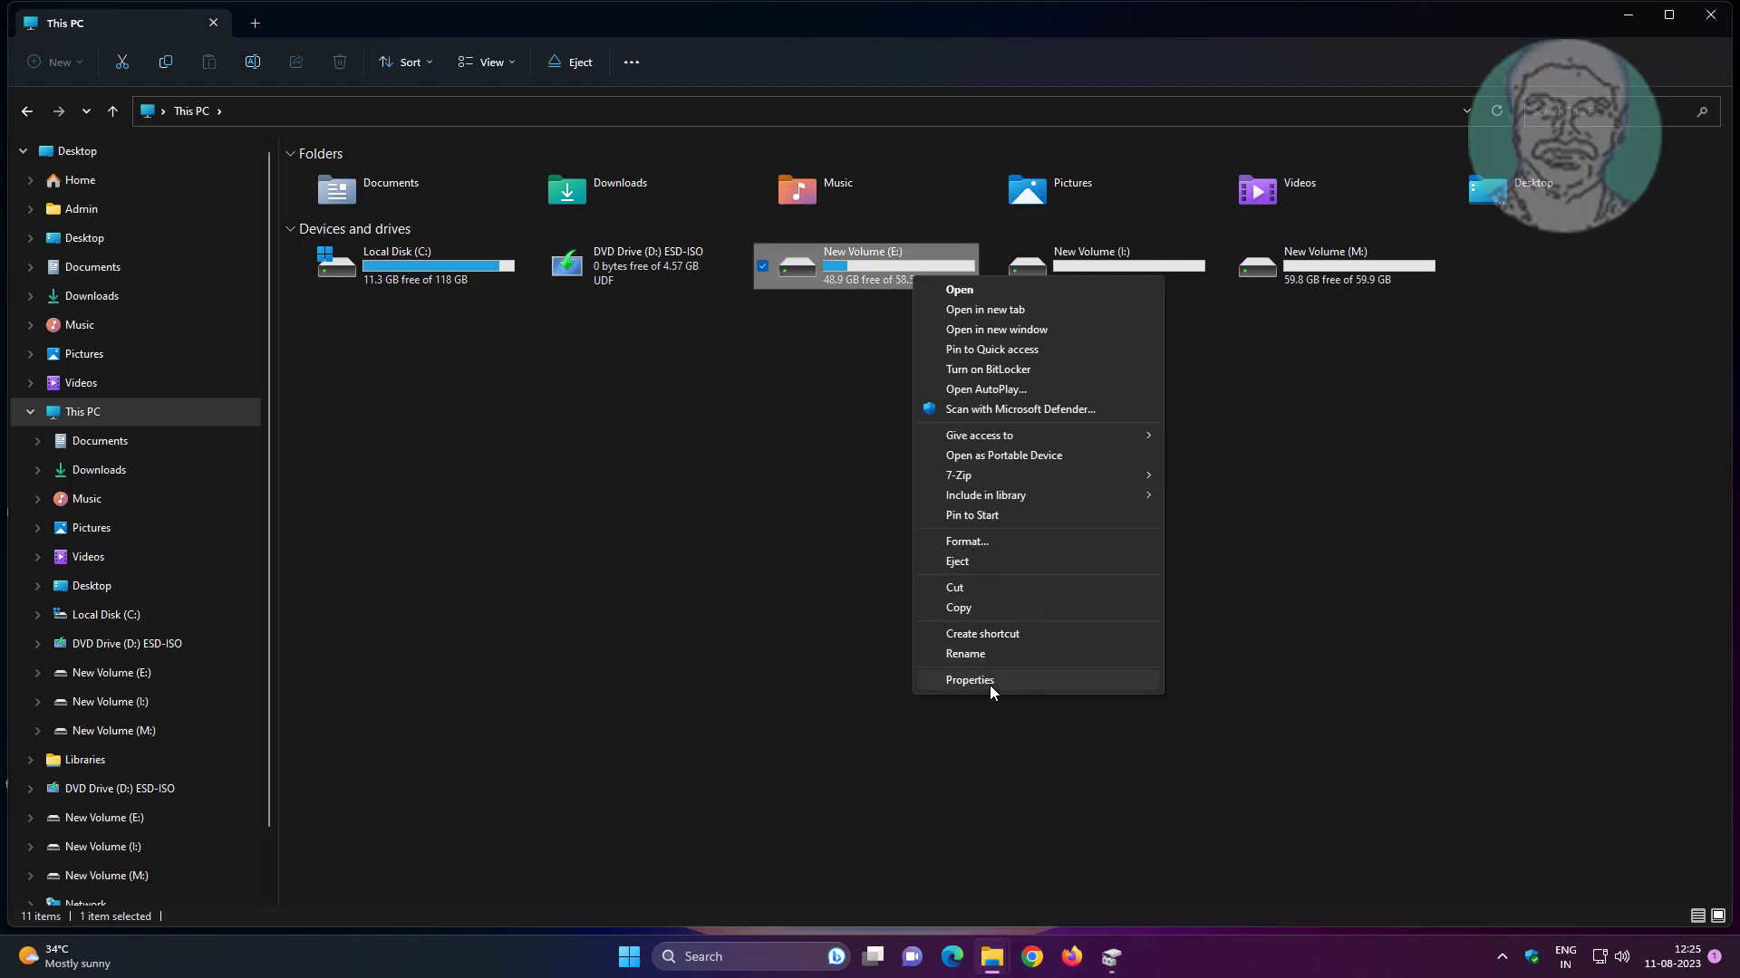
pyautogui.click(989, 685)
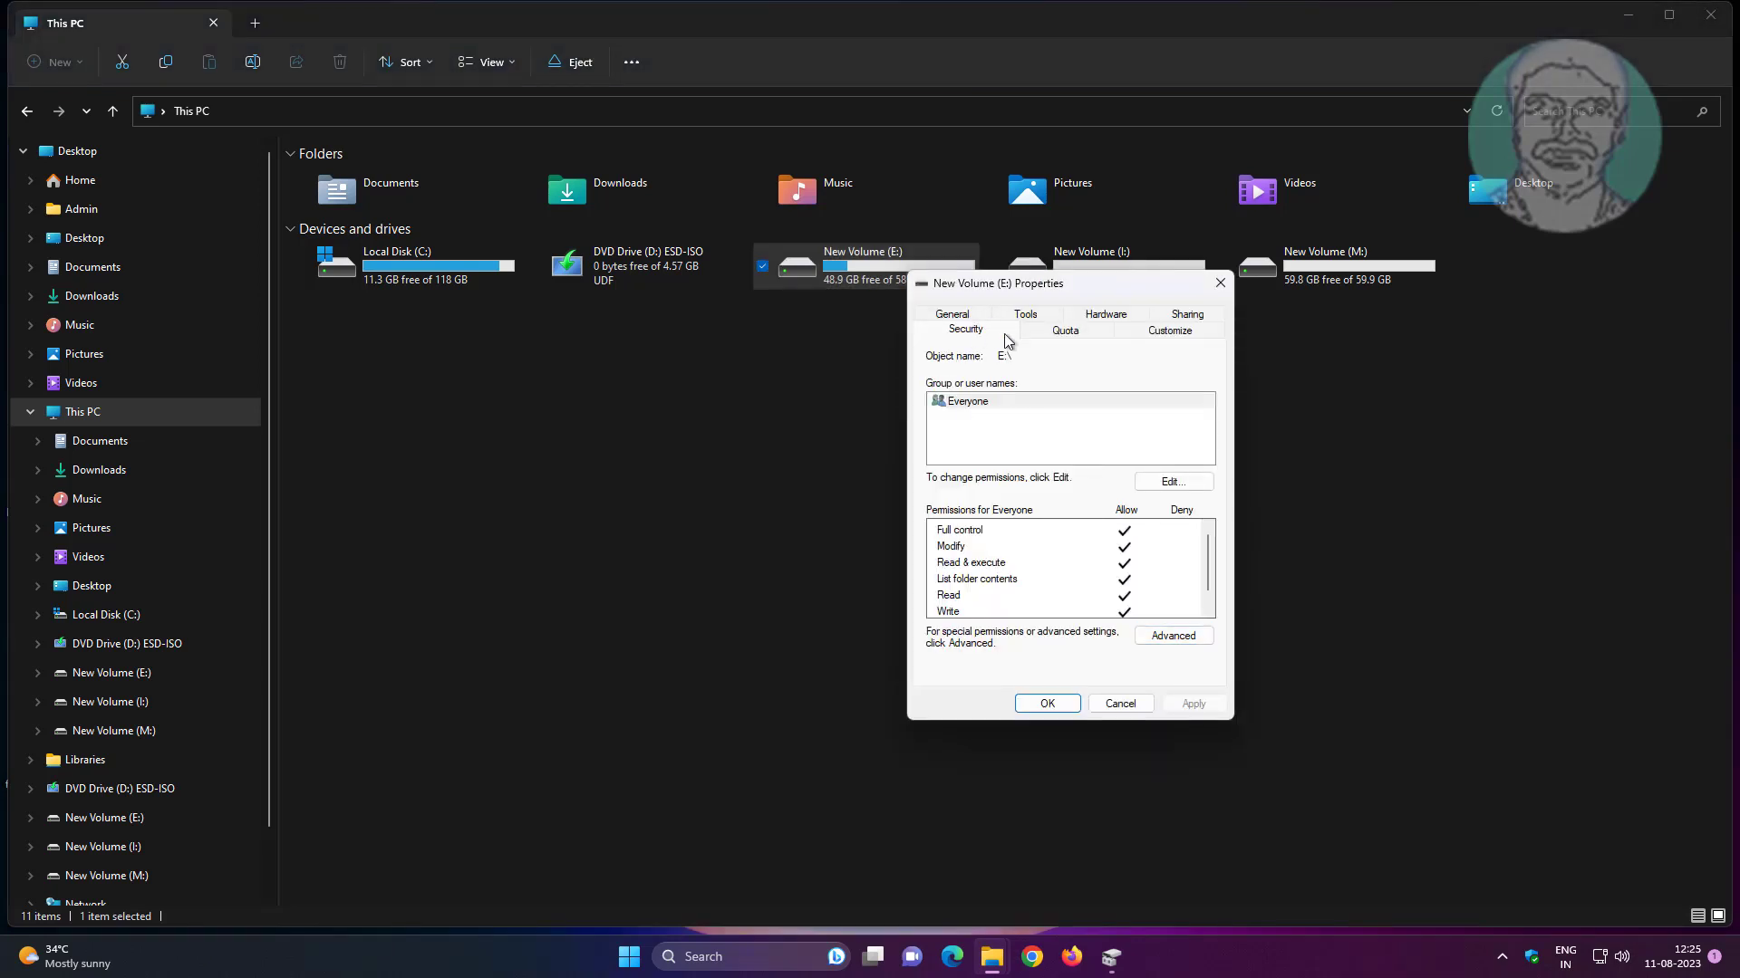
pyautogui.click(1176, 483)
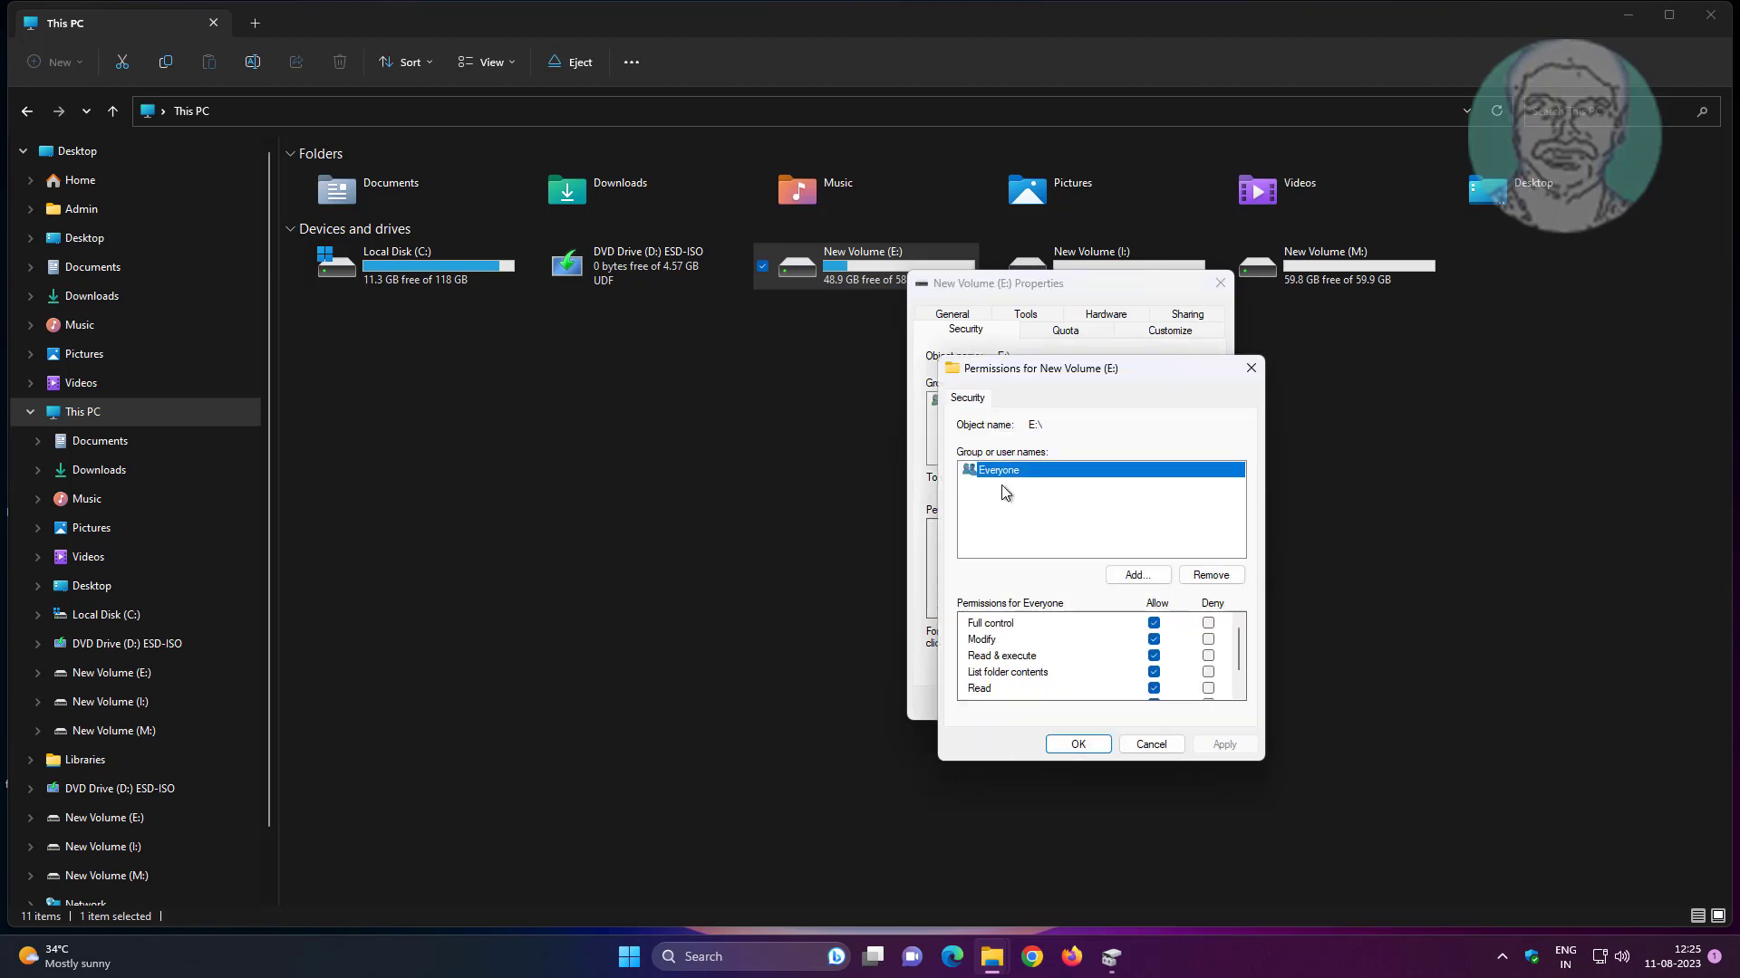
# Add the group everyone to the drive's permissions after checking its name, accept the permissions and properties, and open New Volume (E:)
pyautogui.click(1136, 577)
pyautogui.write('e')
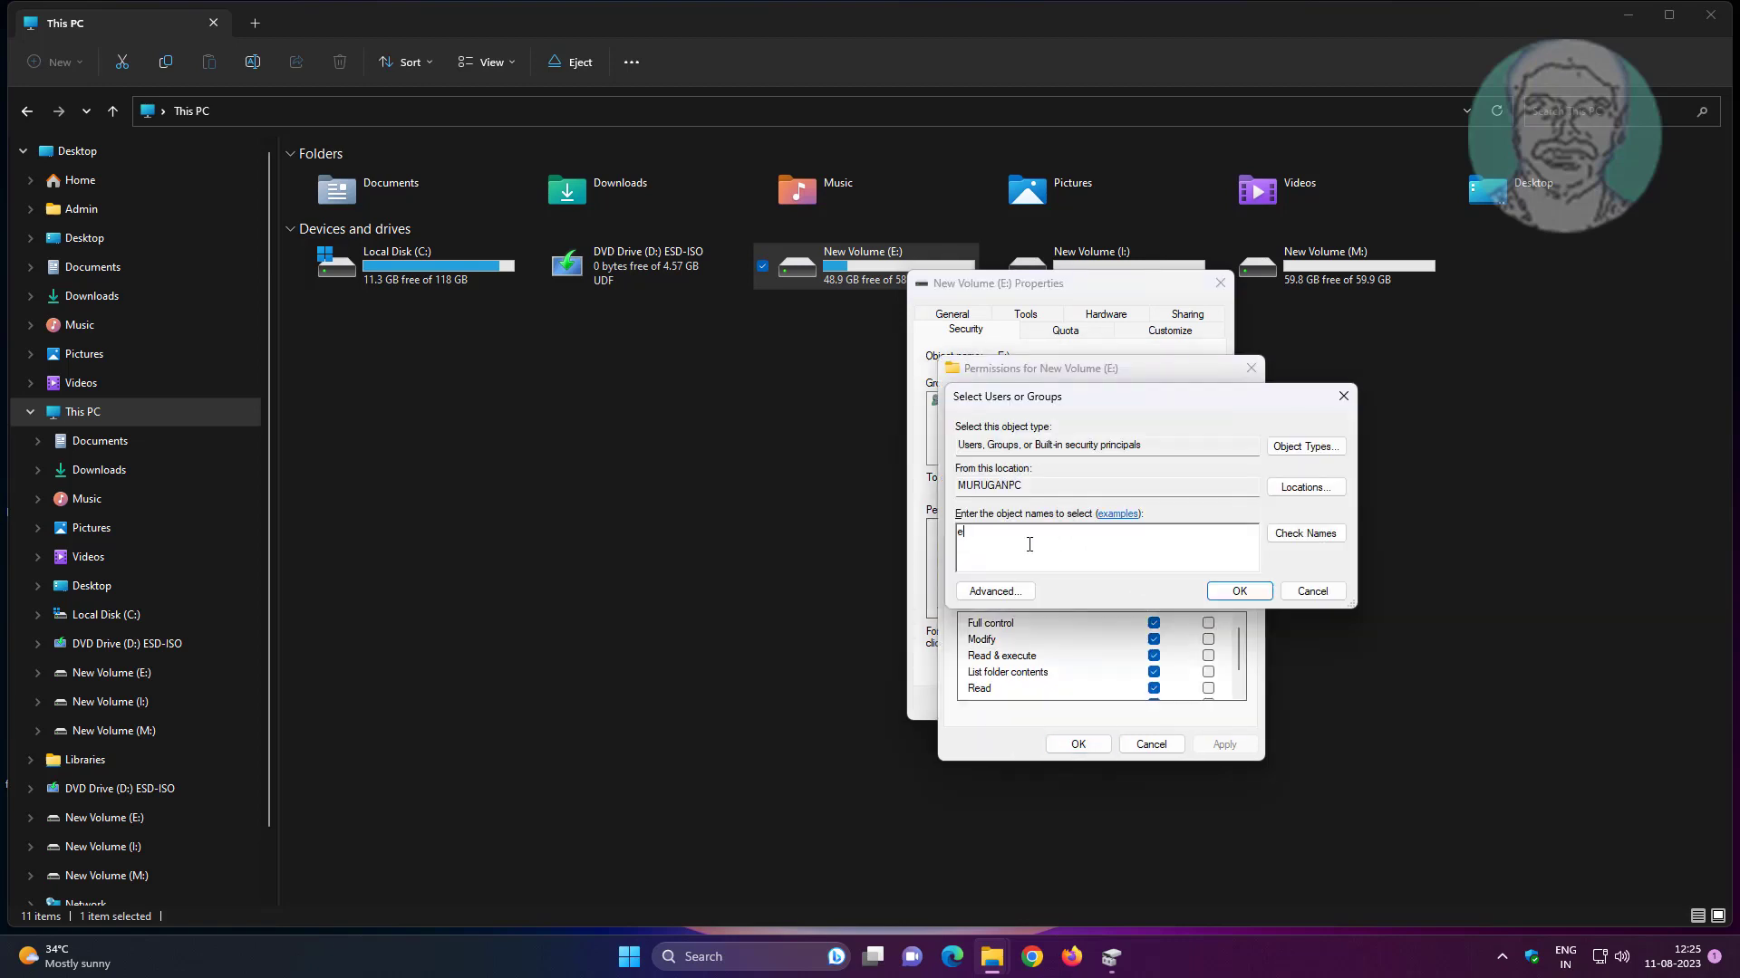
pyautogui.write('veryone')
pyautogui.click(1305, 534)
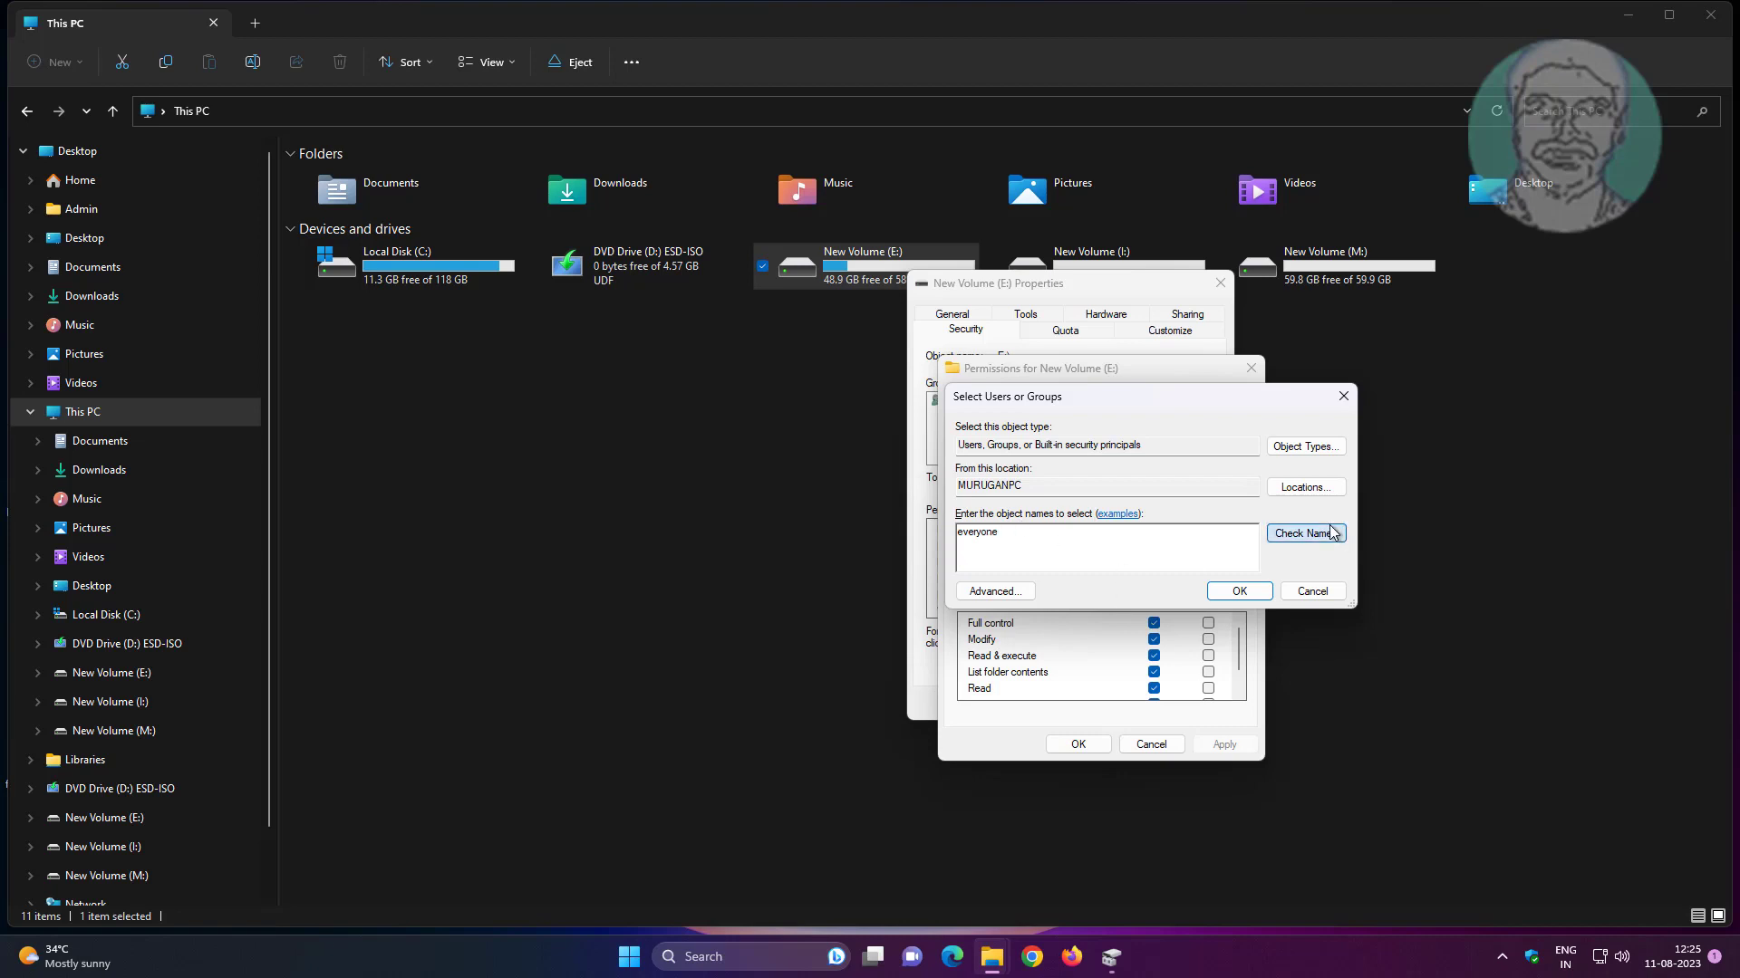
pyautogui.click(1238, 590)
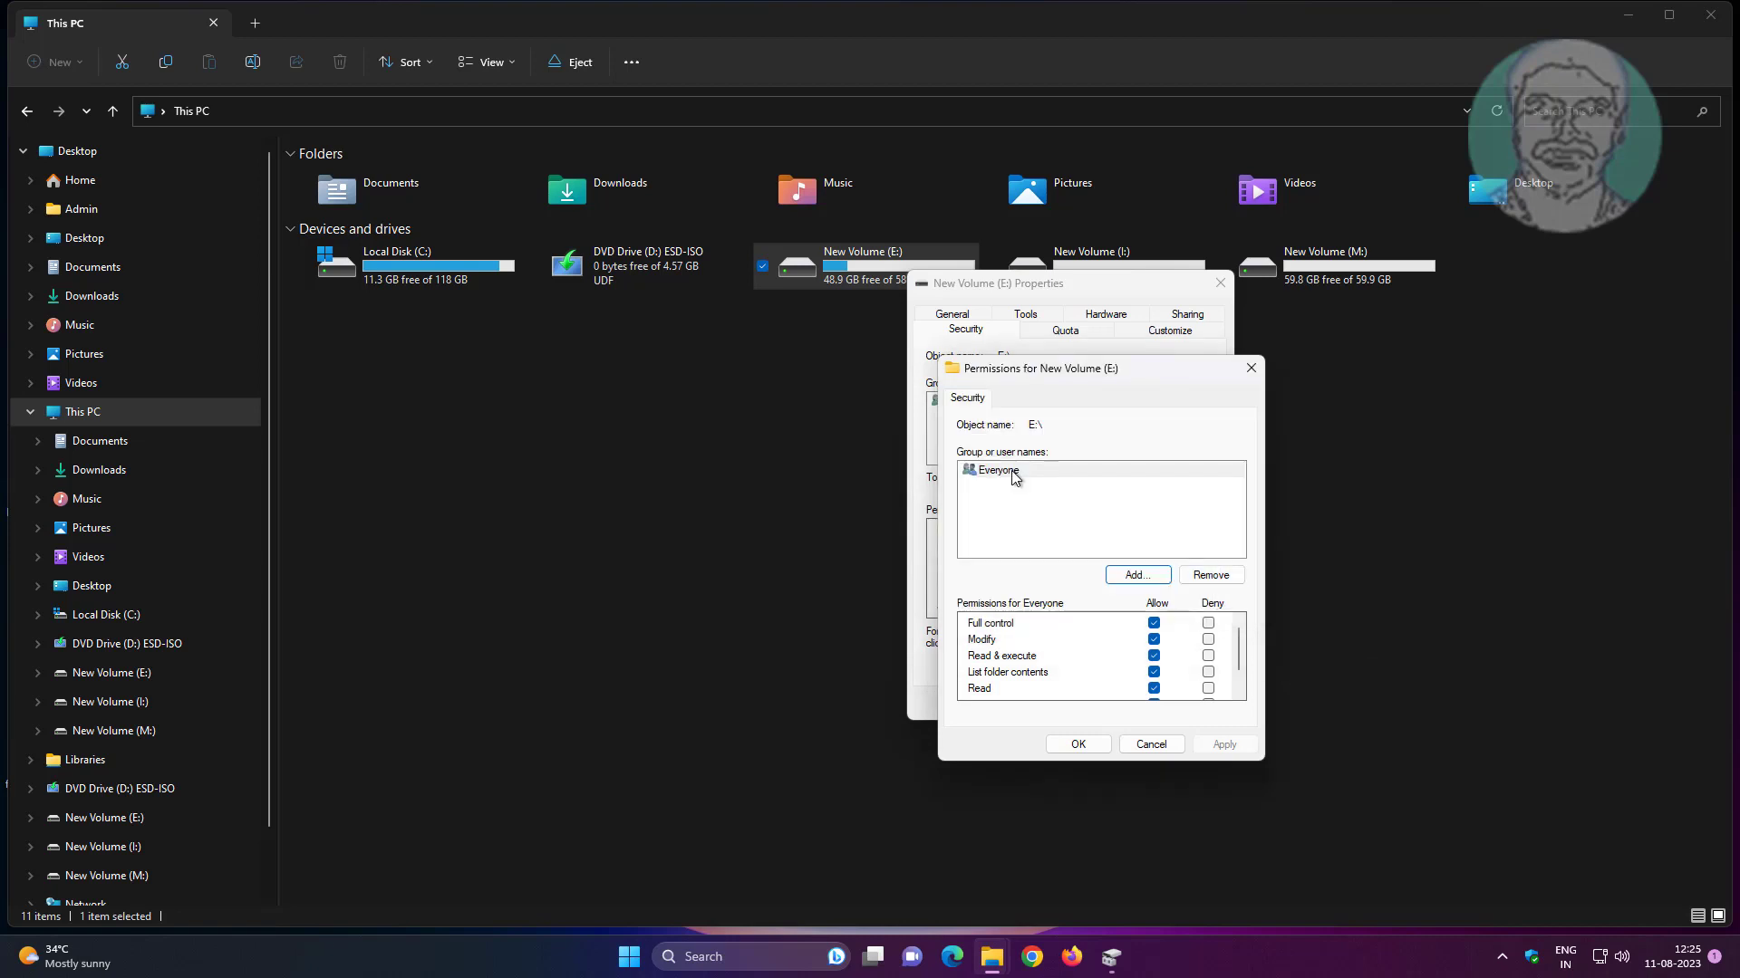
pyautogui.click(1017, 471)
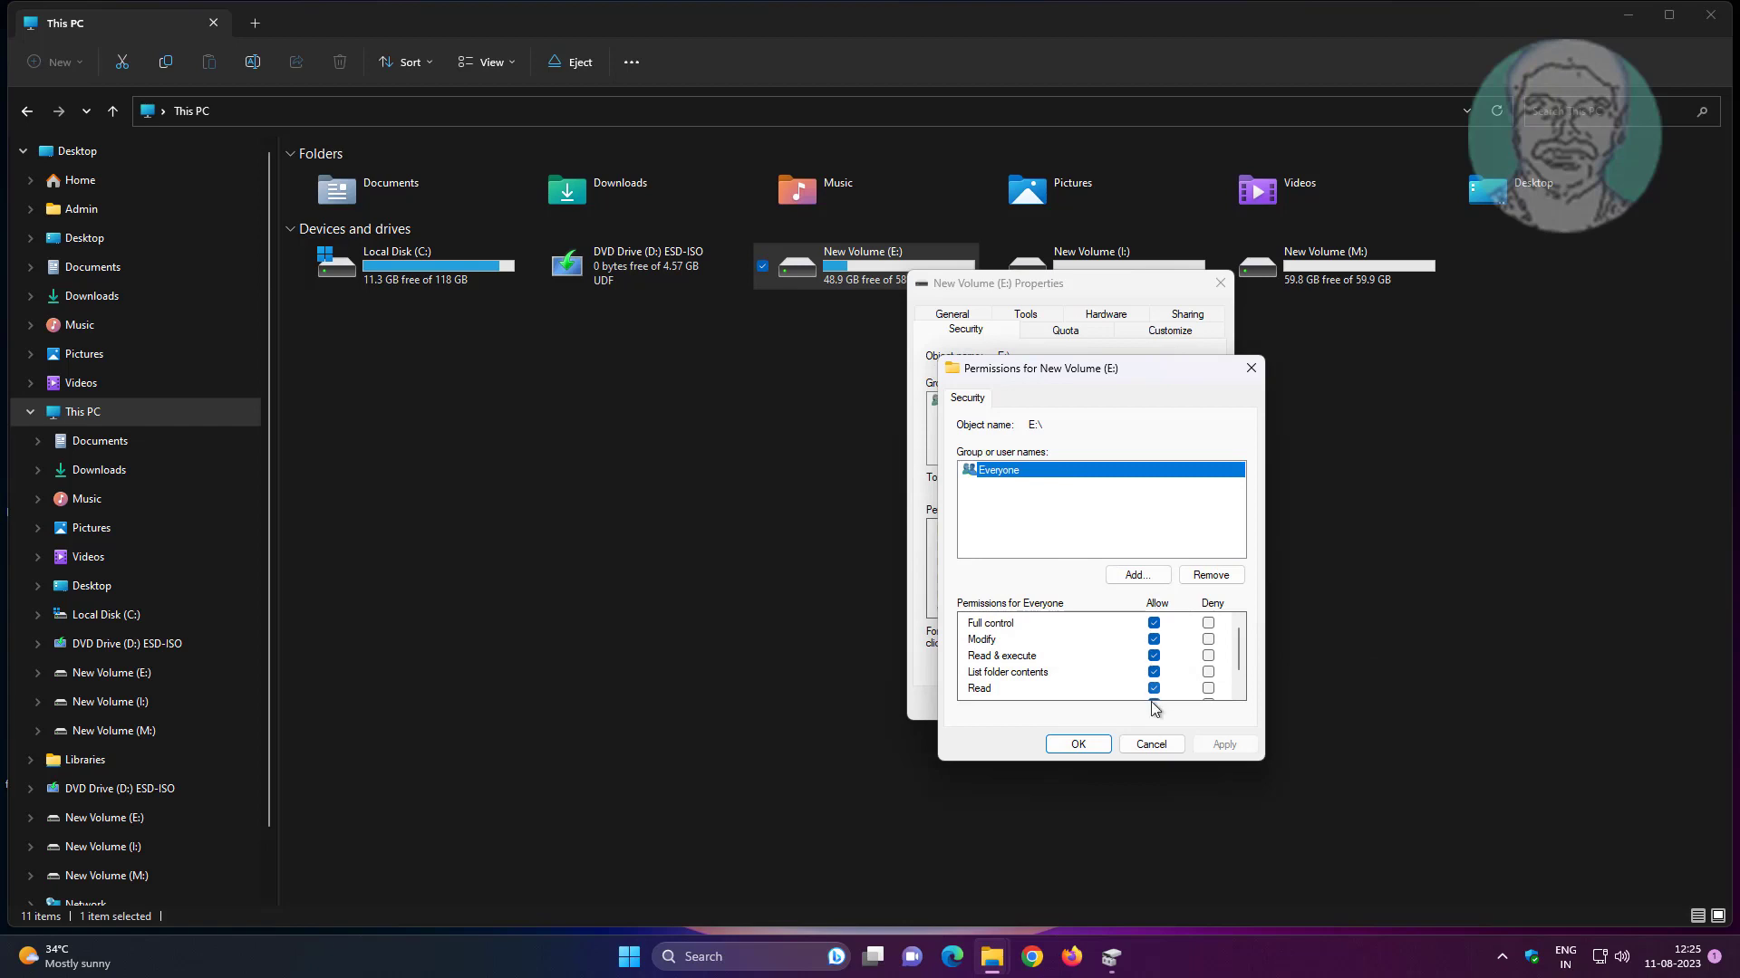
pyautogui.click(1107, 747)
pyautogui.click(1071, 711)
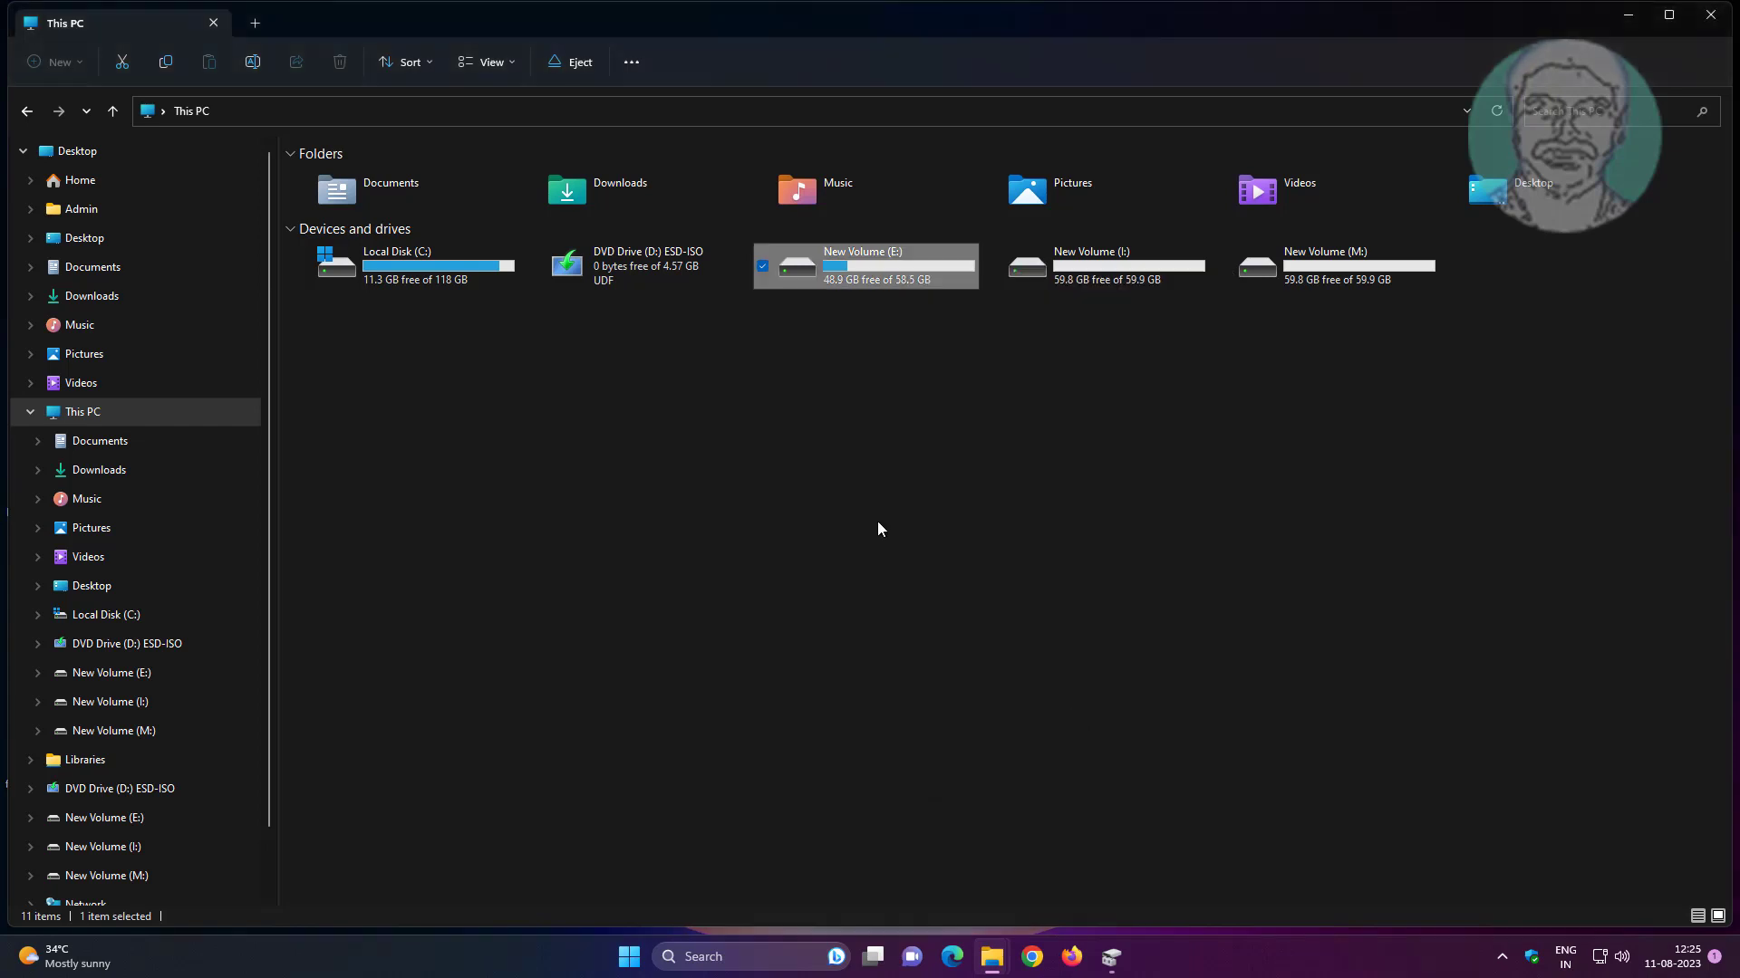
pyautogui.doubleClick(867, 262)
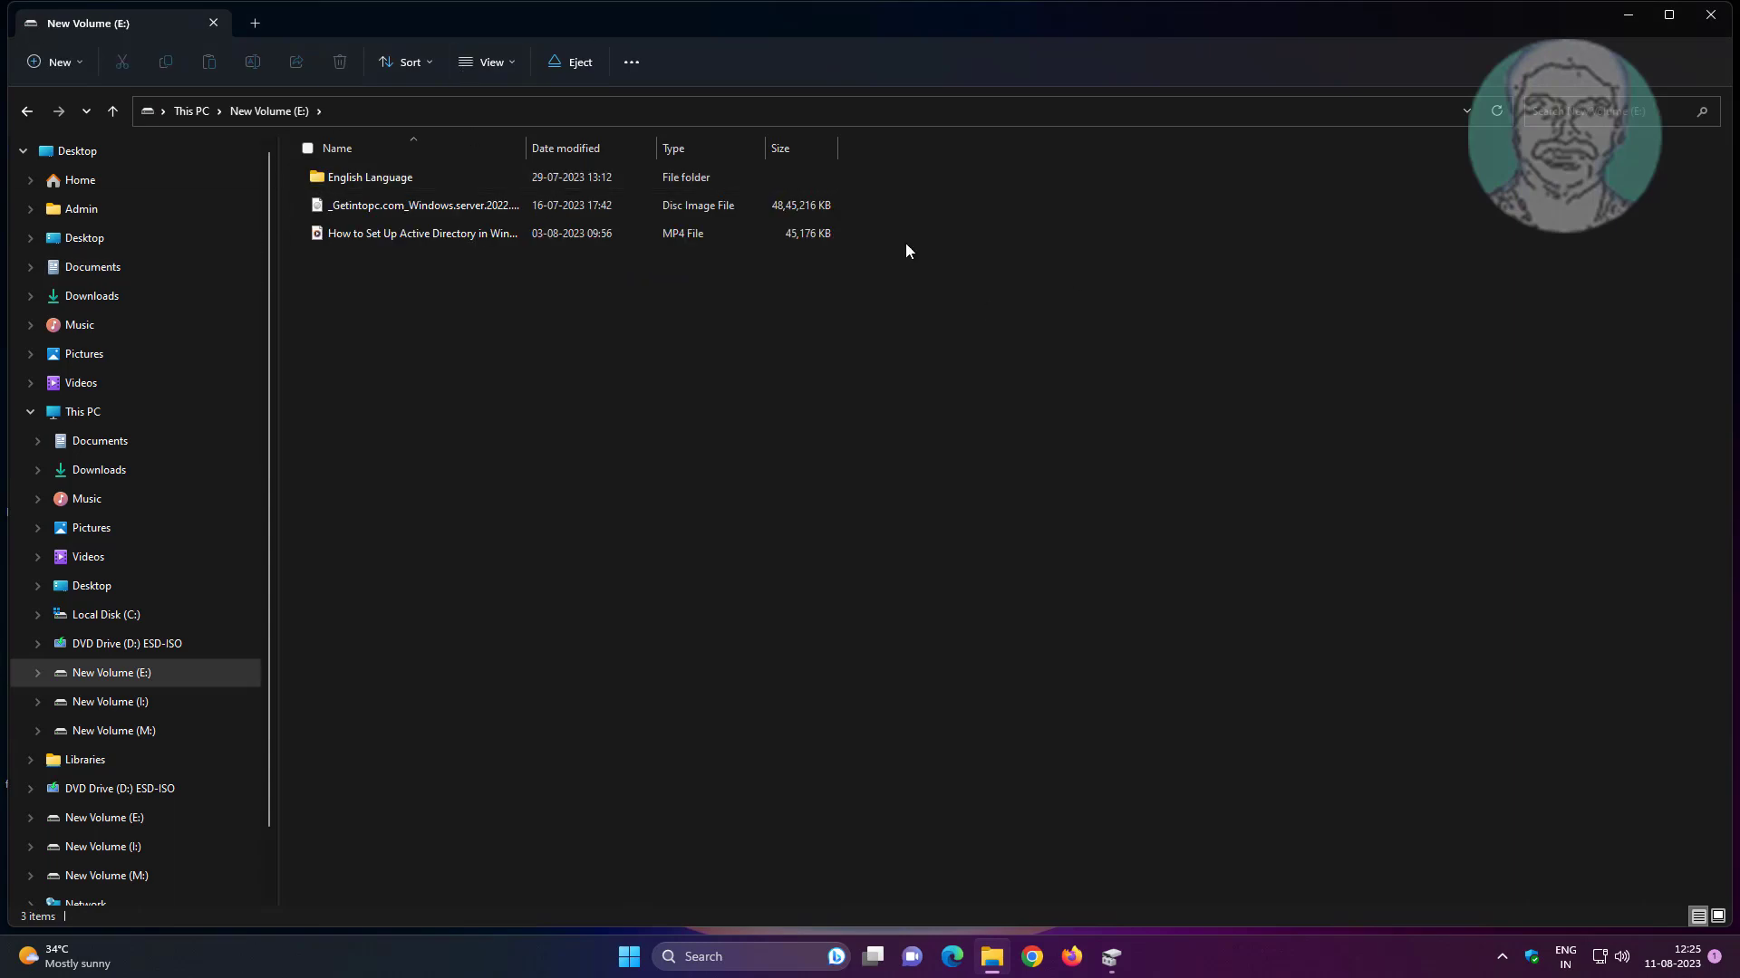